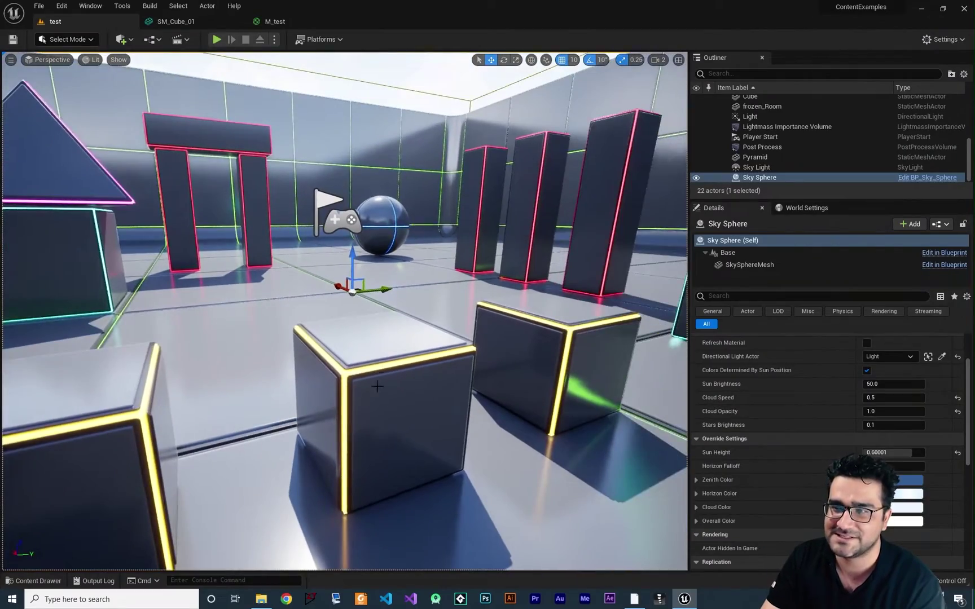
Inspect the neon-edged cubes and surrounding shapes in the test level, selecting the middle yellow-edged cube.
right_click_drag(375, 386, 477, 361)
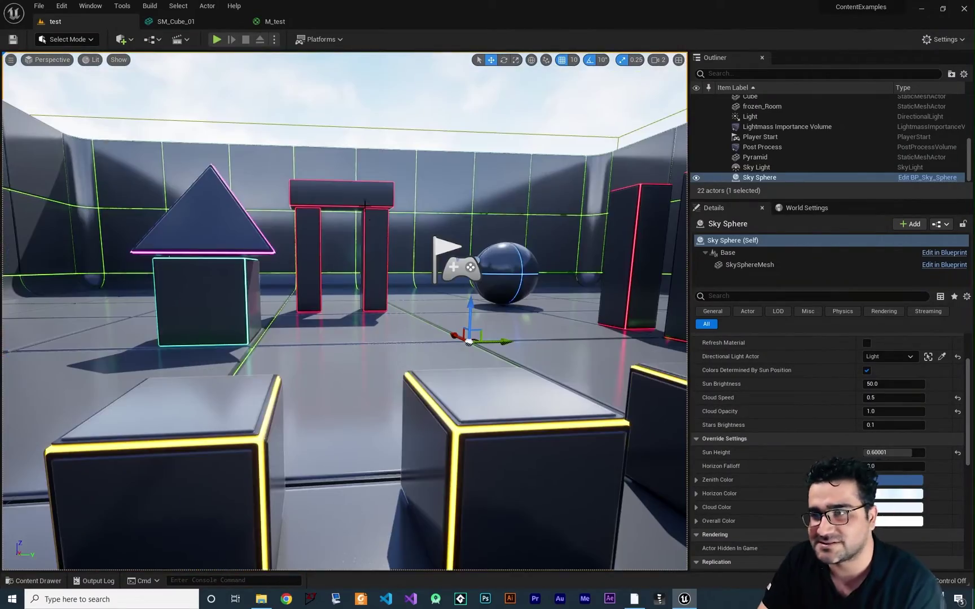
left_click(488, 422)
right_click_drag(487, 422, 487, 422)
right_click_drag(454, 172, 454, 172)
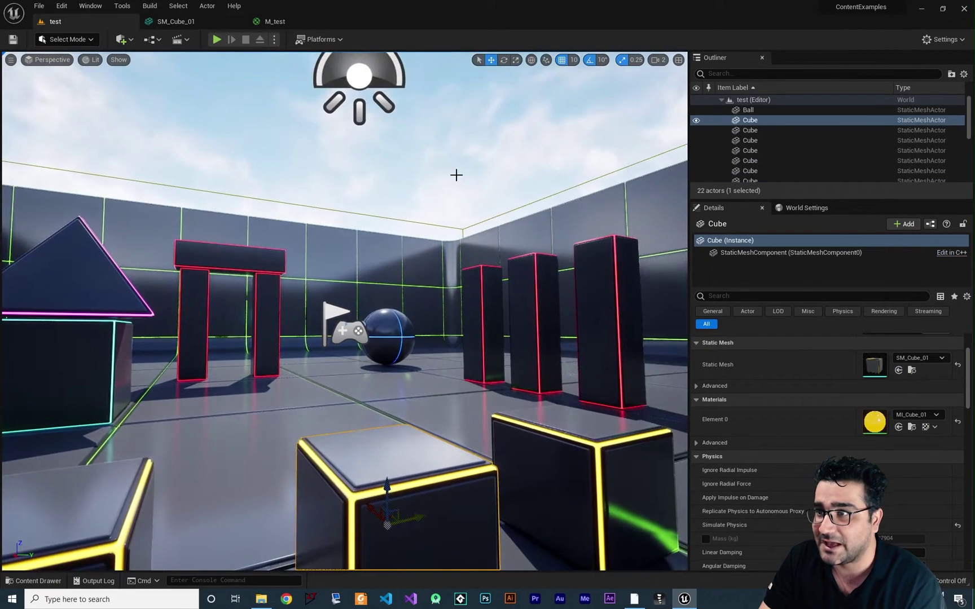
left_click(455, 173)
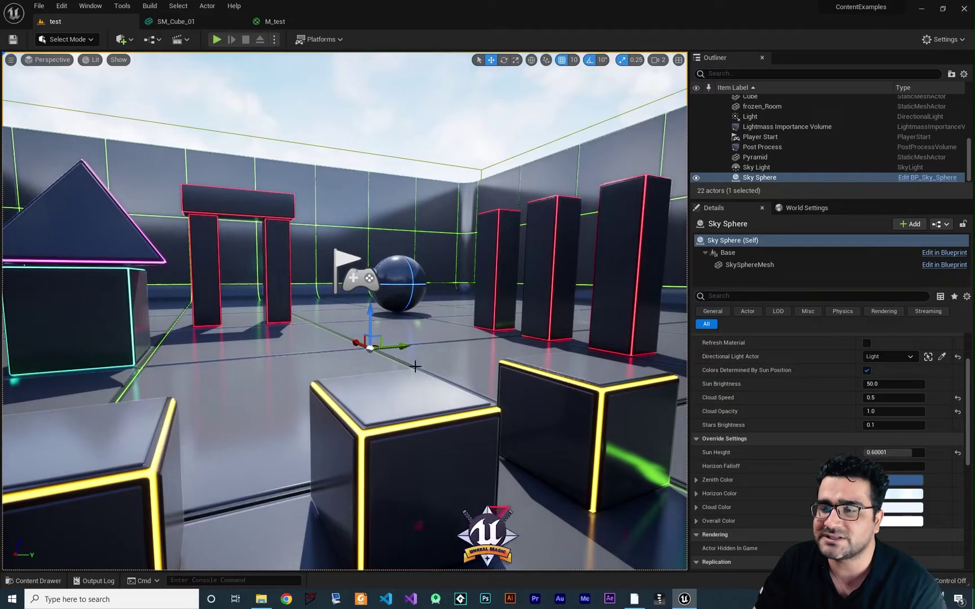
right_click_drag(341, 340, 342, 341)
left_click(341, 340)
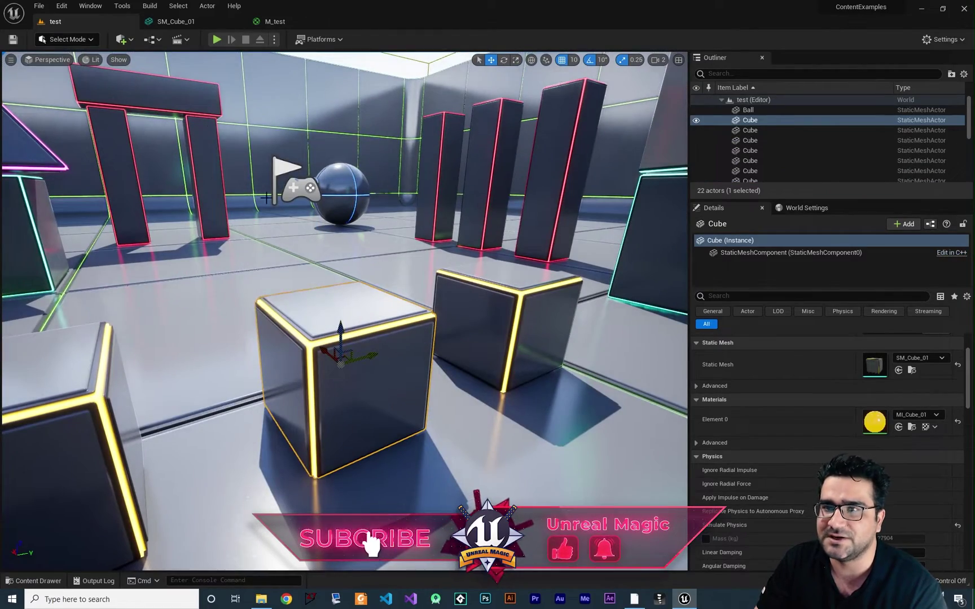
Open the SM_Cube_01 static mesh and examine the cube up close, with the viewport camera speed set to 2.
left_click(178, 21)
mouse_move(209, 277)
right_mouse_down()
mouse_move(226, 276)
mouse_move(209, 276)
mouse_move(217, 280)
mouse_move(218, 257)
right_mouse_up()
scroll(208, 277, "up", 5)
scroll(209, 277, "down", 5)
key("w")
key("s")
left_click(621, 60)
left_click_drag(653, 82, 626, 85)
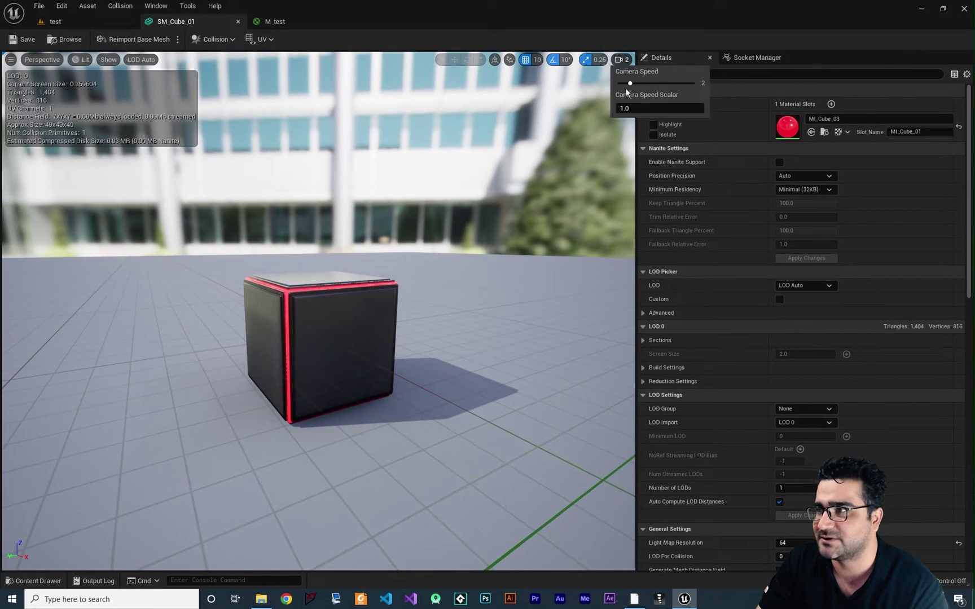
right_click_drag(496, 181, 473, 184)
key("w")
right_click_drag(425, 390, 439, 386)
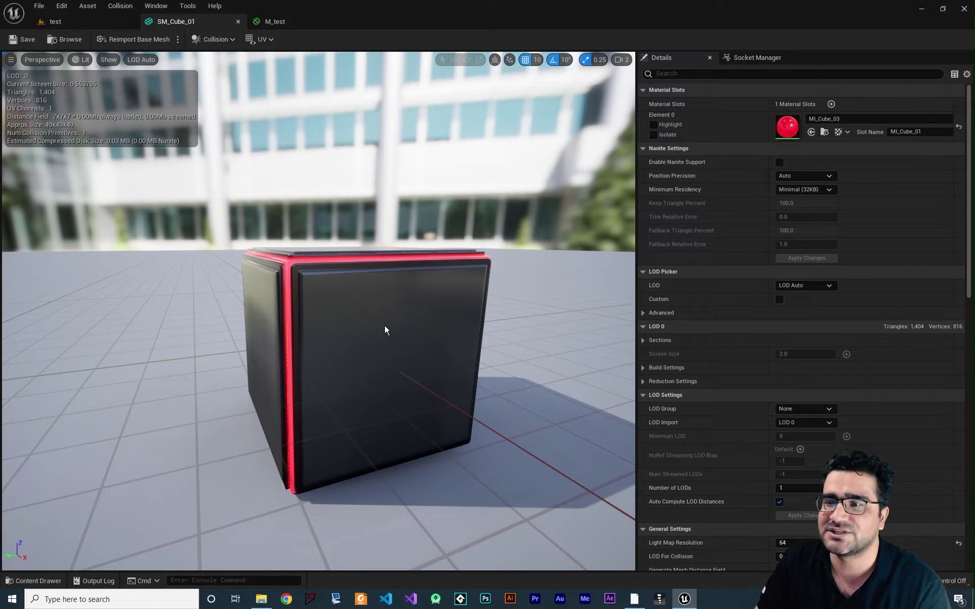
Assign the MI_CraneRig material to SM_Cube_01's Element 0 slot and view the cube from another side.
left_click(876, 116)
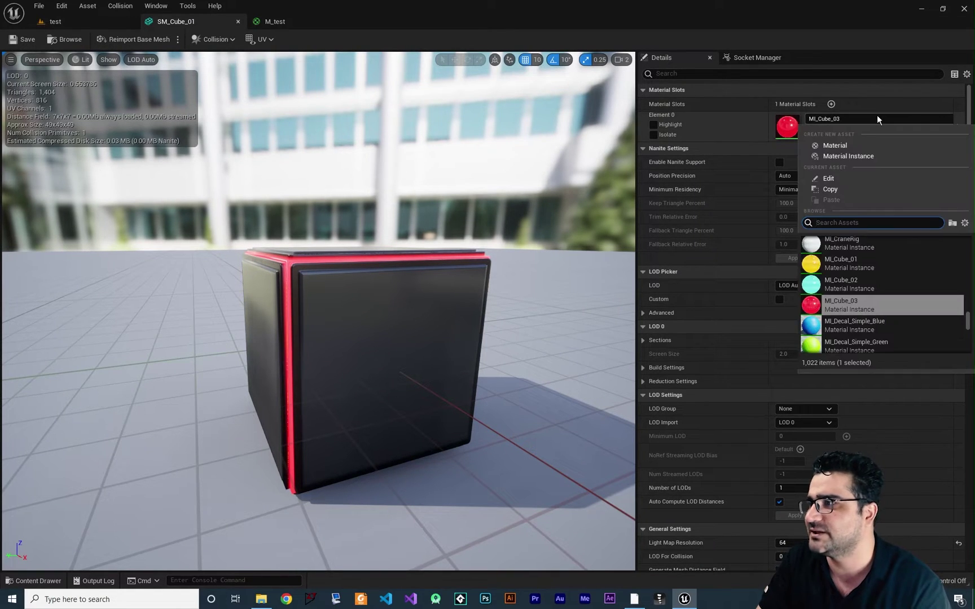
left_click(855, 237)
right_click_drag(413, 288, 479, 241)
key("w")
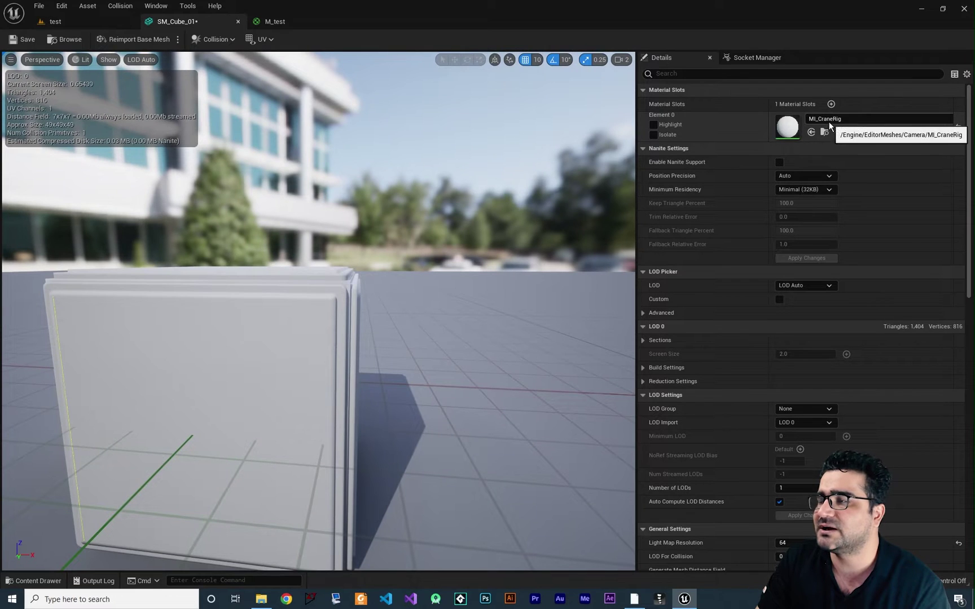
Set SM_Cube_01's Element 0 material back to MI_Cube_03.
left_click(847, 131)
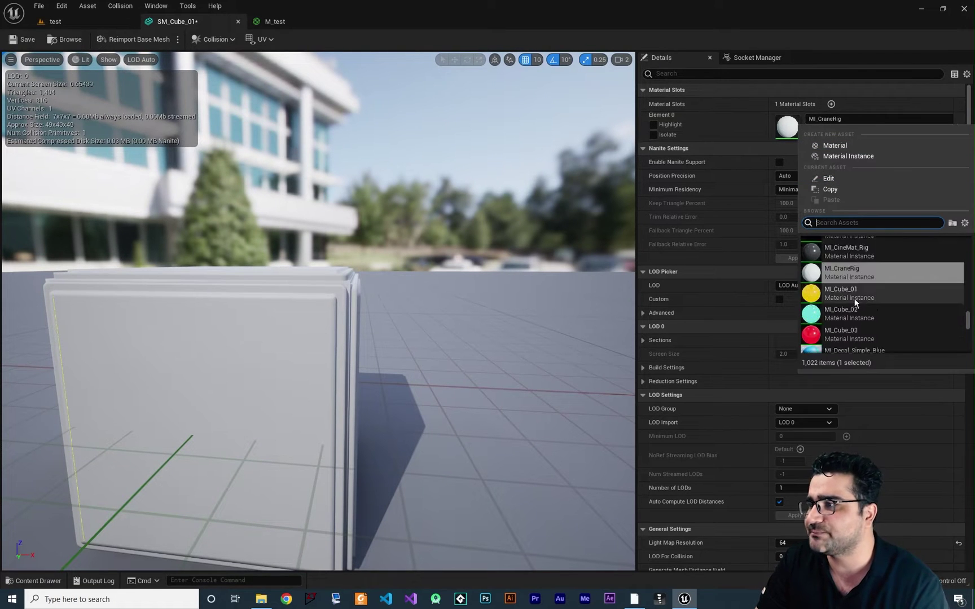
scroll(854, 299, "down", 2)
left_click(840, 286)
left_click_drag(495, 336, 412, 330)
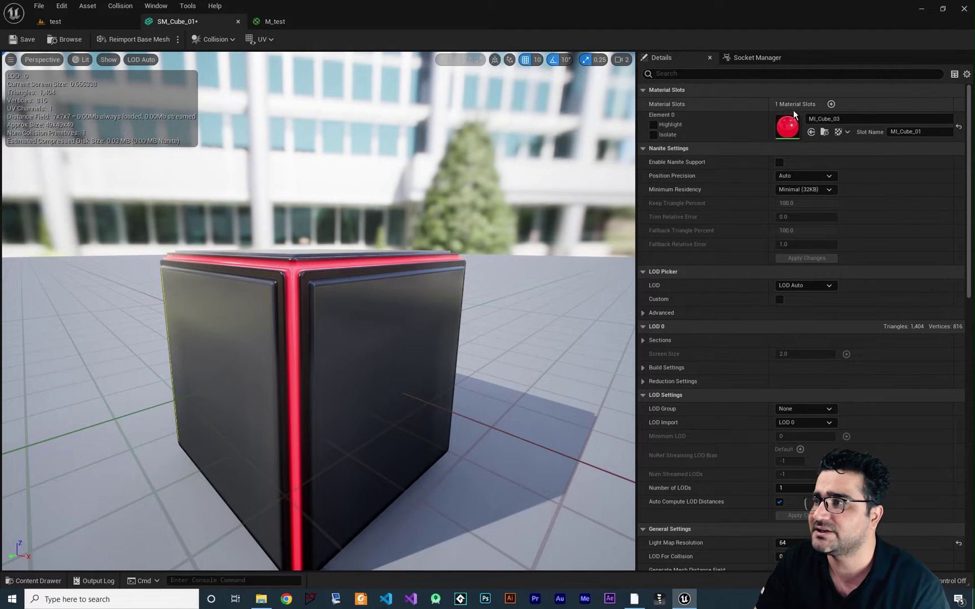
Open the MI_Cube_03 material instance from the mesh's material slot, and open its parent material M_Floor_01 as a docked editor.
left_click(823, 132)
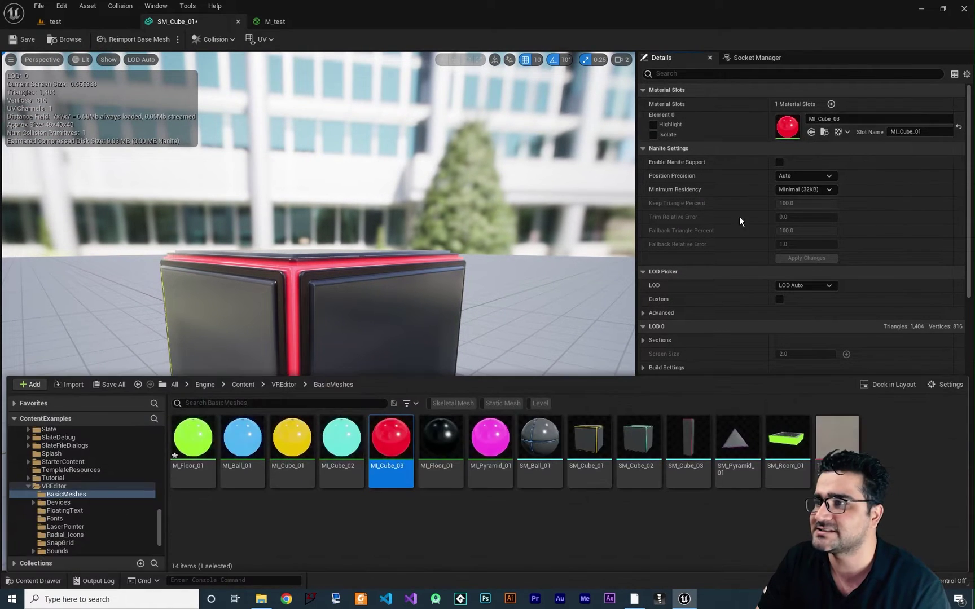
double_click(391, 433)
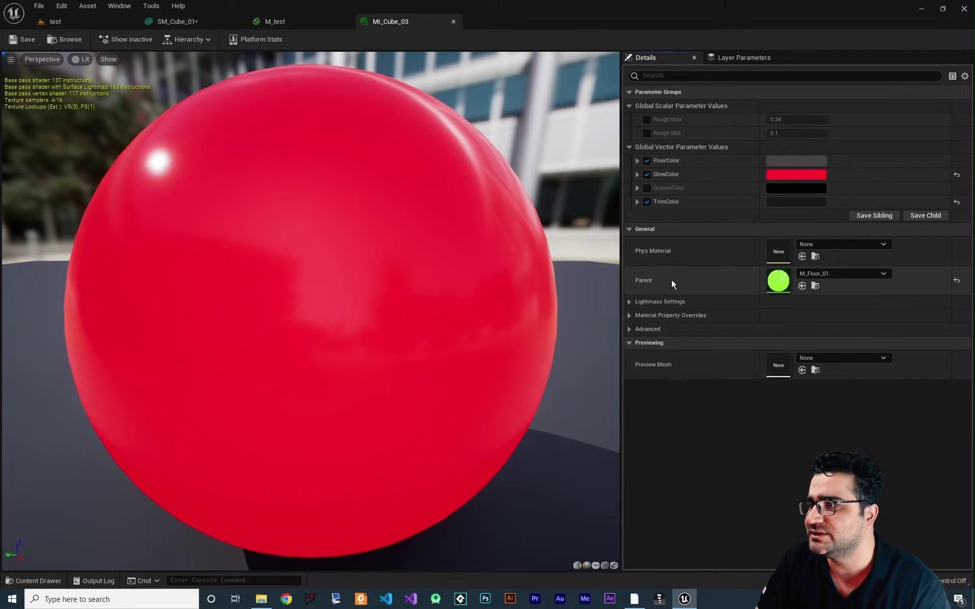
left_click(815, 285)
key("ctrl+space")
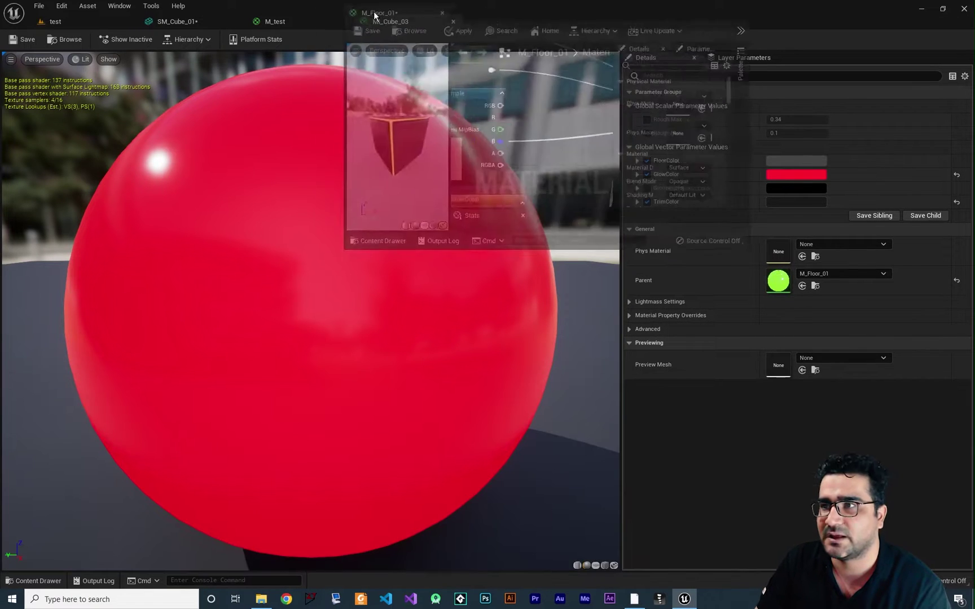
left_click_drag(374, 14, 374, 23)
Examine the GlowColor and Vertex Color nodes and their connections in the M_Floor_01 material graph.
scroll(462, 252, "down", 2)
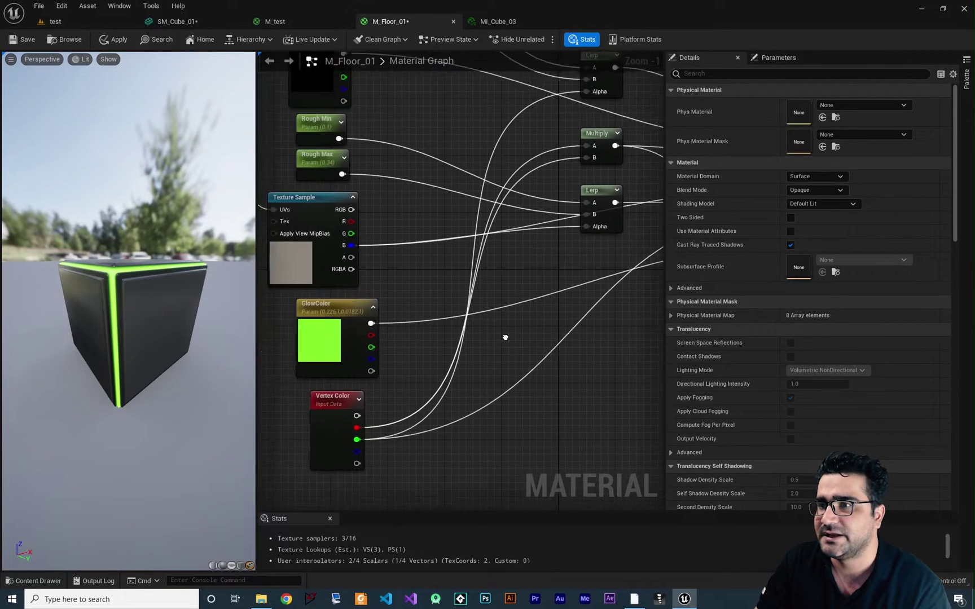
right_click_drag(500, 404, 520, 280)
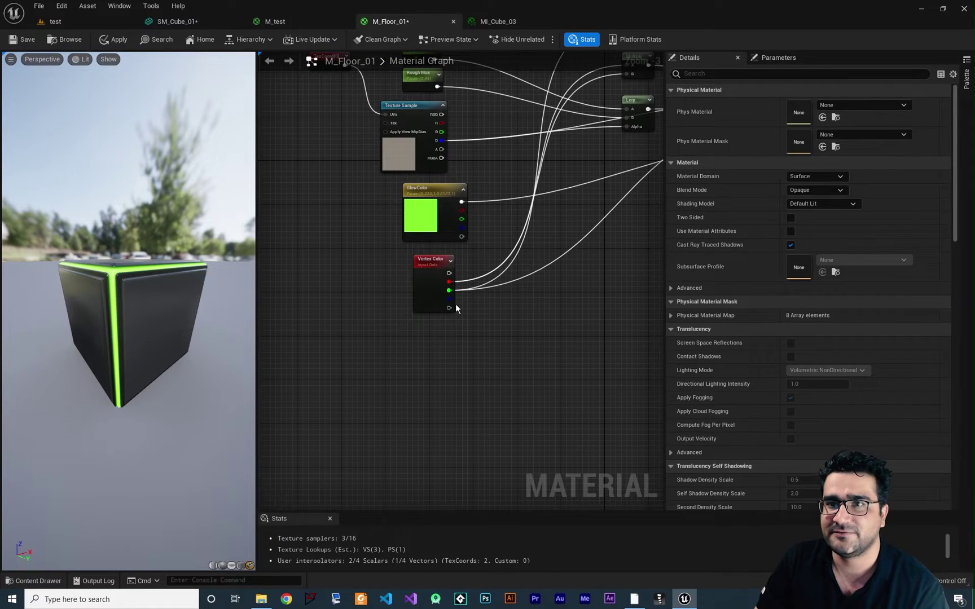
scroll(456, 308, "up", 3)
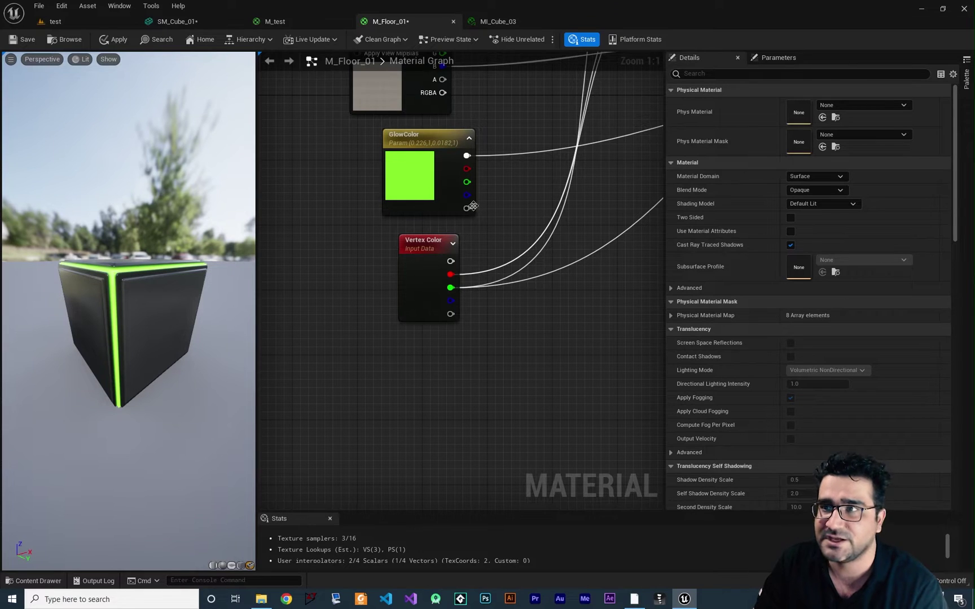
right_click_drag(441, 143, 459, 326)
right_click_drag(433, 462, 431, 301)
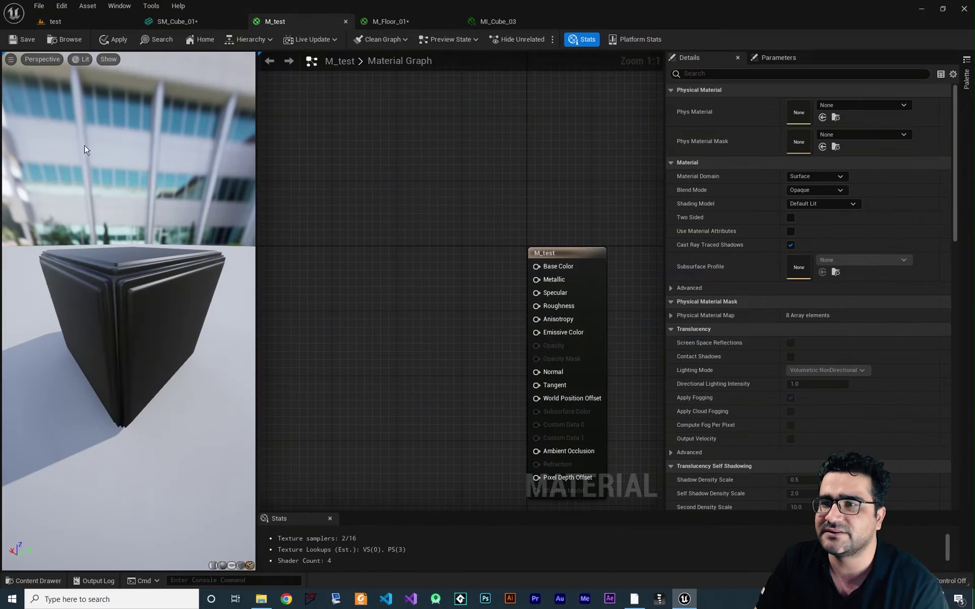
Review the empty M_test material graph, find SM_Cube_01 in the Collections folder, and compare with the cubes in the test level.
right_click_drag(438, 360, 380, 275)
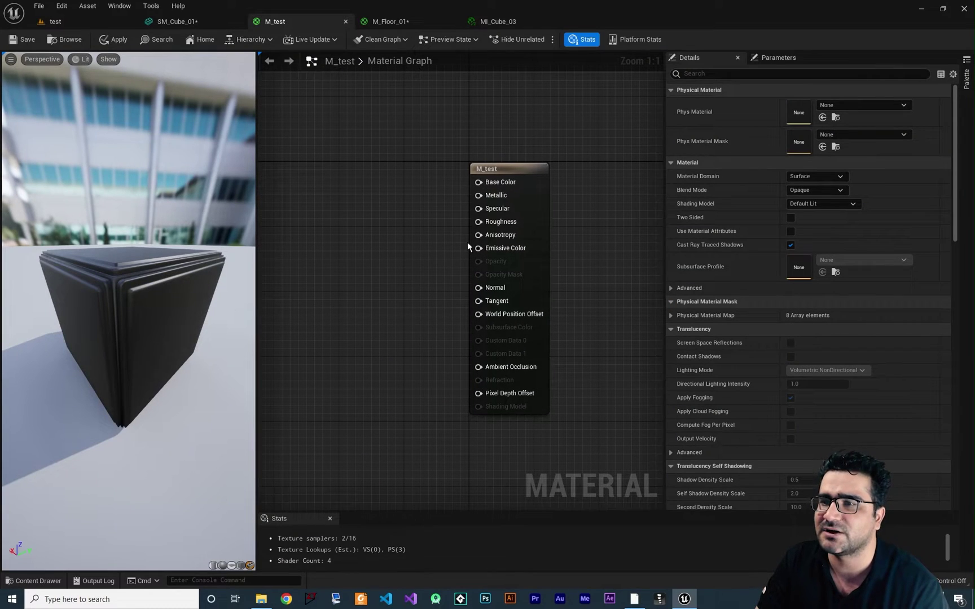
scroll(175, 362, "up", 1)
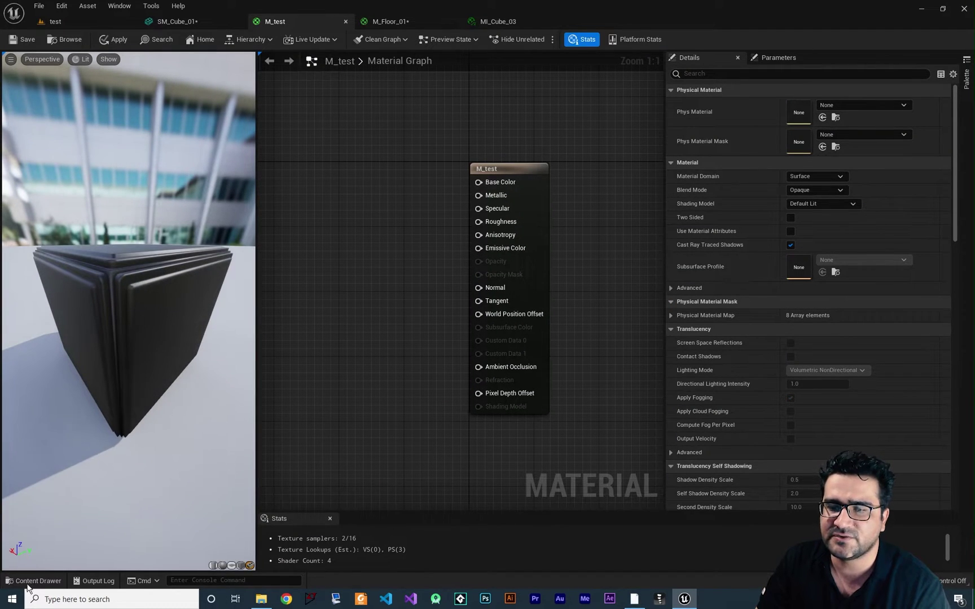
left_click(29, 580)
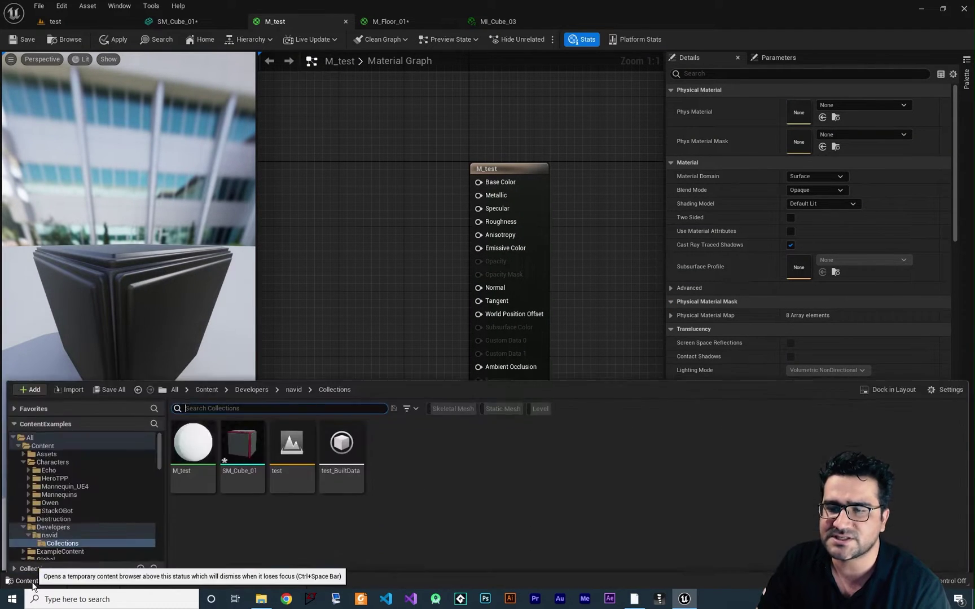
left_click(229, 486)
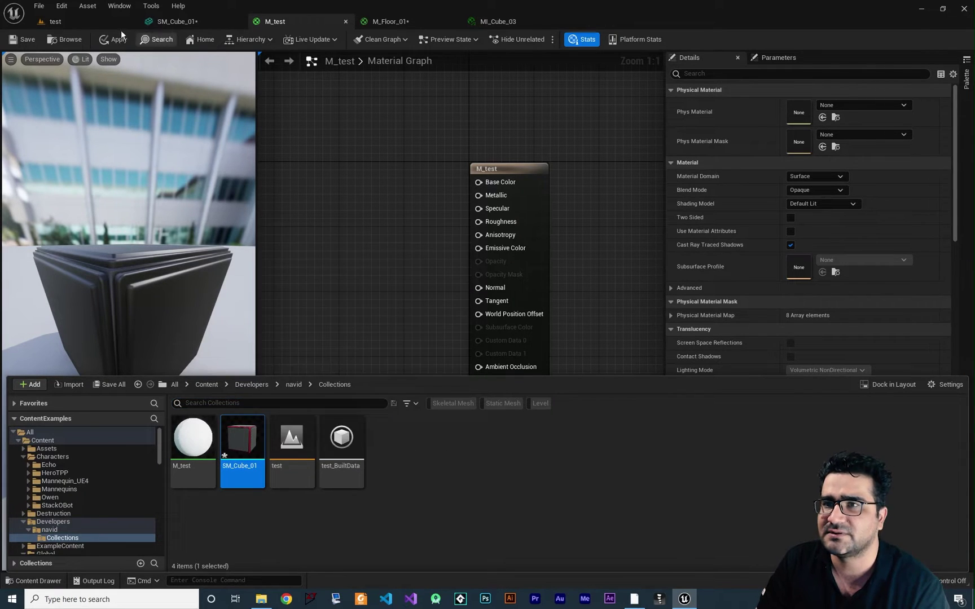
left_click(55, 22)
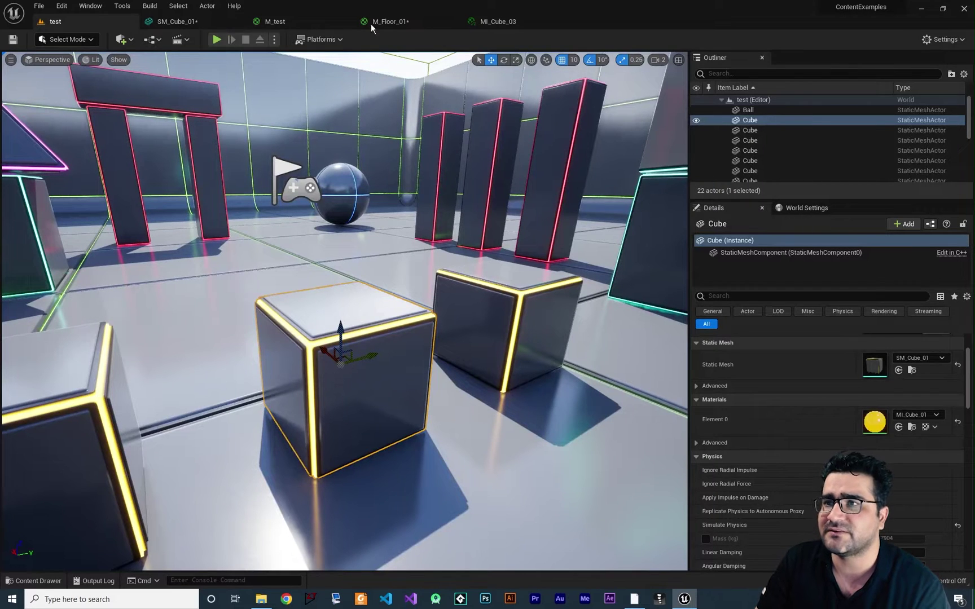
left_click(274, 22)
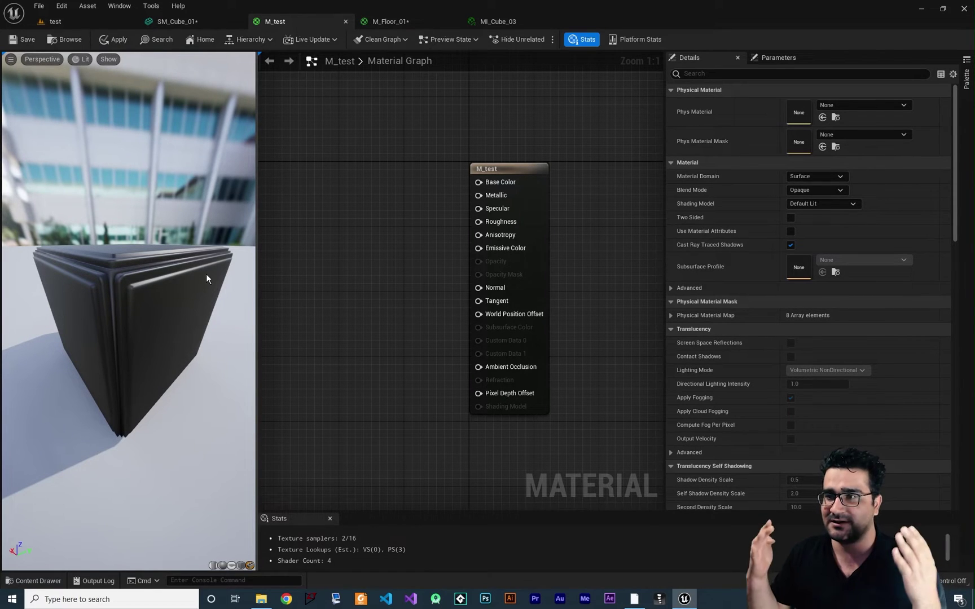
Add a Vertex Color node to the M_test material graph.
right_click_drag(283, 205, 370, 225)
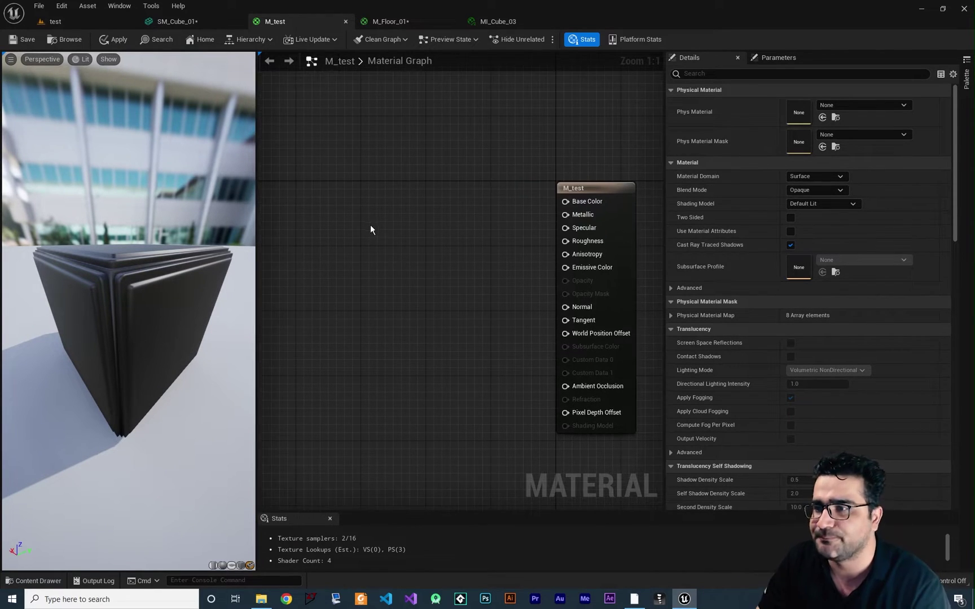
right_click(368, 224)
type("vertex")
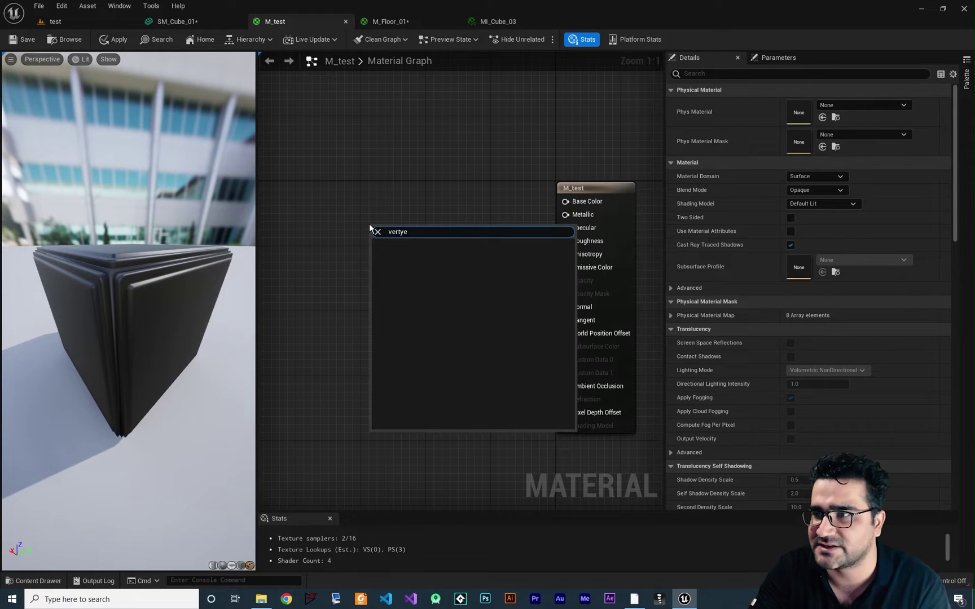
key("Return")
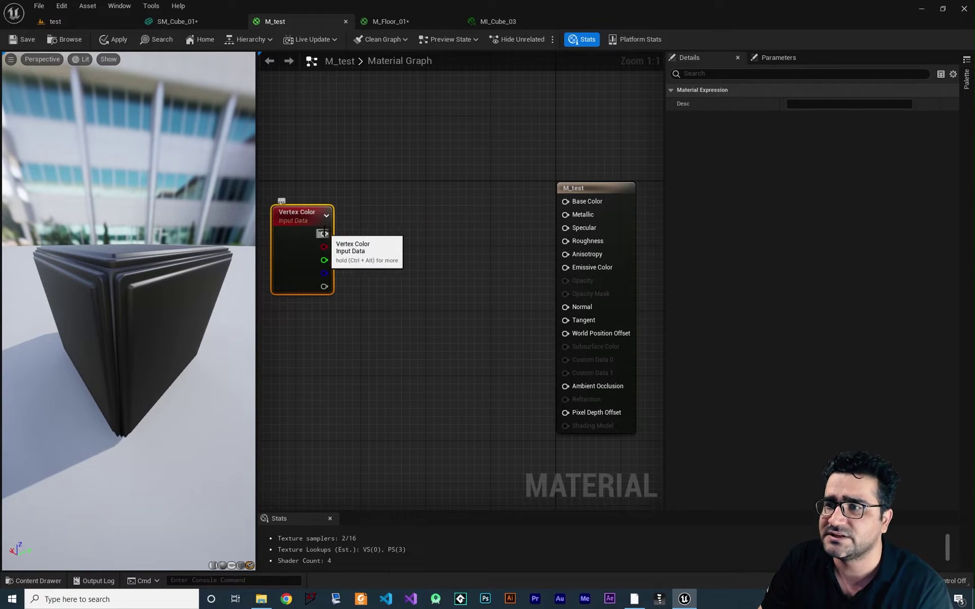
Preview the vertex colours by connecting Vertex Color's combined output to Base Color, and replace that connection with its red channel.
left_click_drag(324, 234, 565, 201)
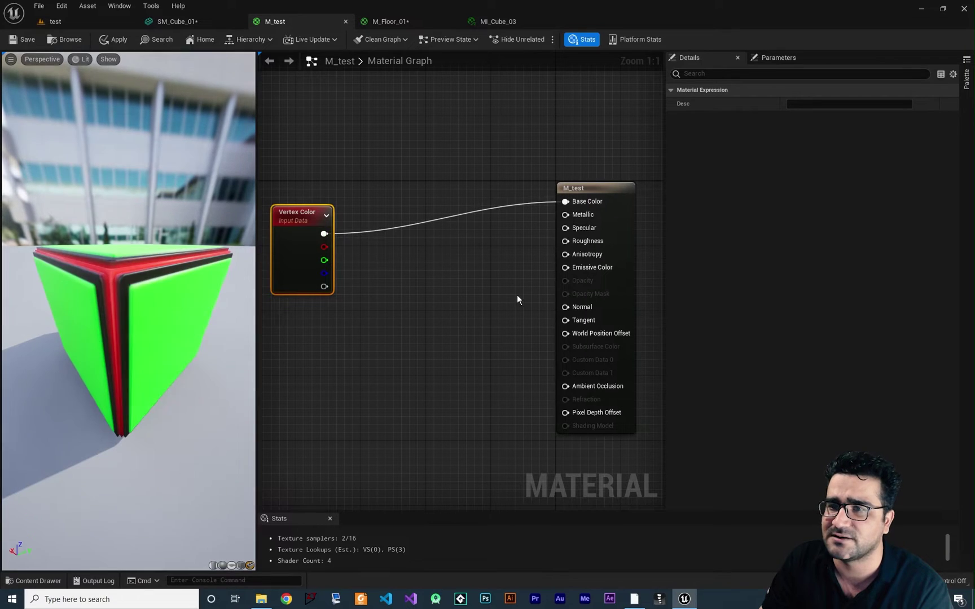
right_click_drag(128, 316, 129, 361)
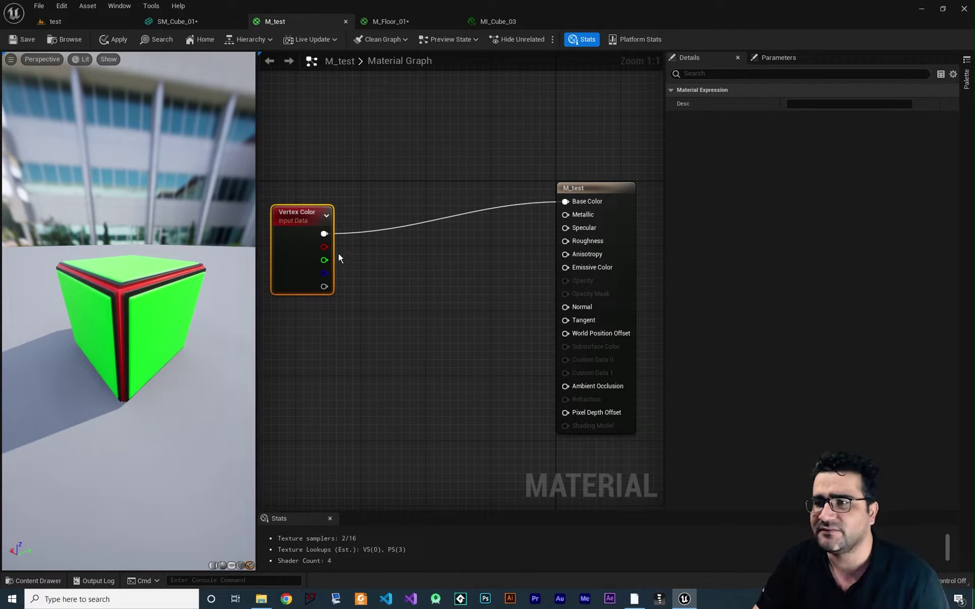
left_click_drag(324, 247, 565, 201)
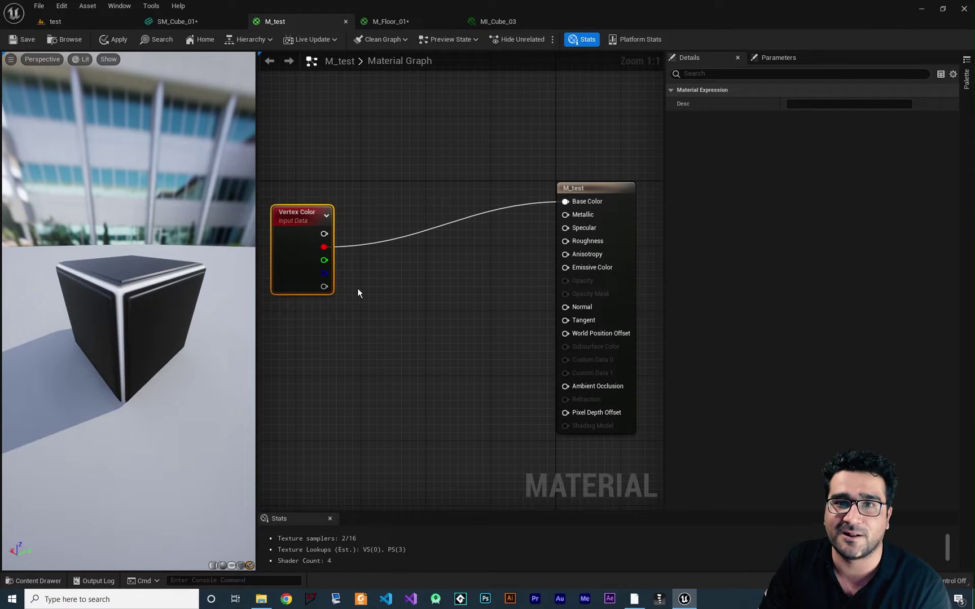
Add a Multiply node between the Vertex Color node and the M_test material output.
right_click_drag(359, 155, 399, 235)
right_click(399, 235)
type("mu")
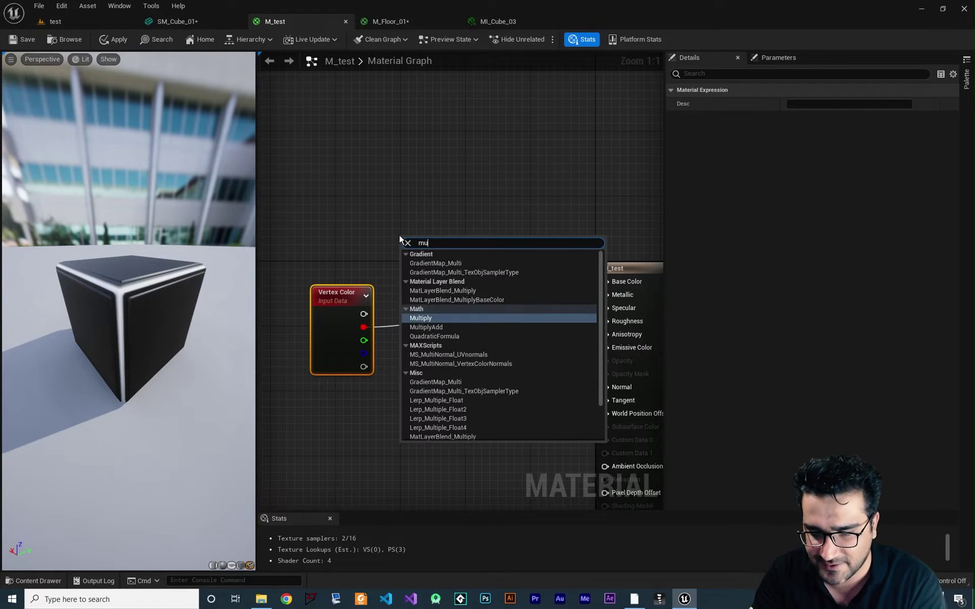
type("lt")
key("Return")
Add a three-component constant node above Vertex Color and set its colour to pure red (1, 0, 0).
left_click(343, 201)
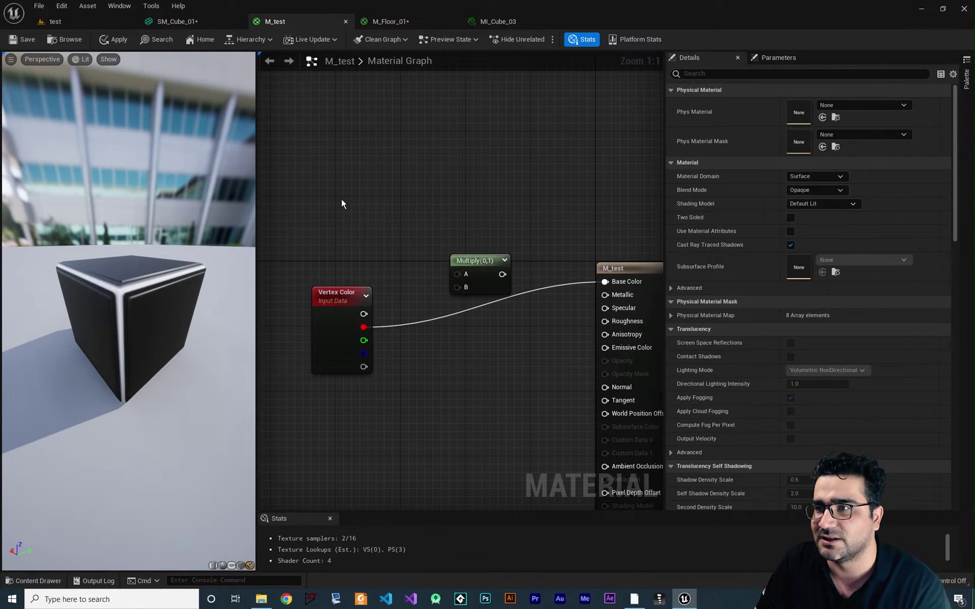
left_click(340, 197)
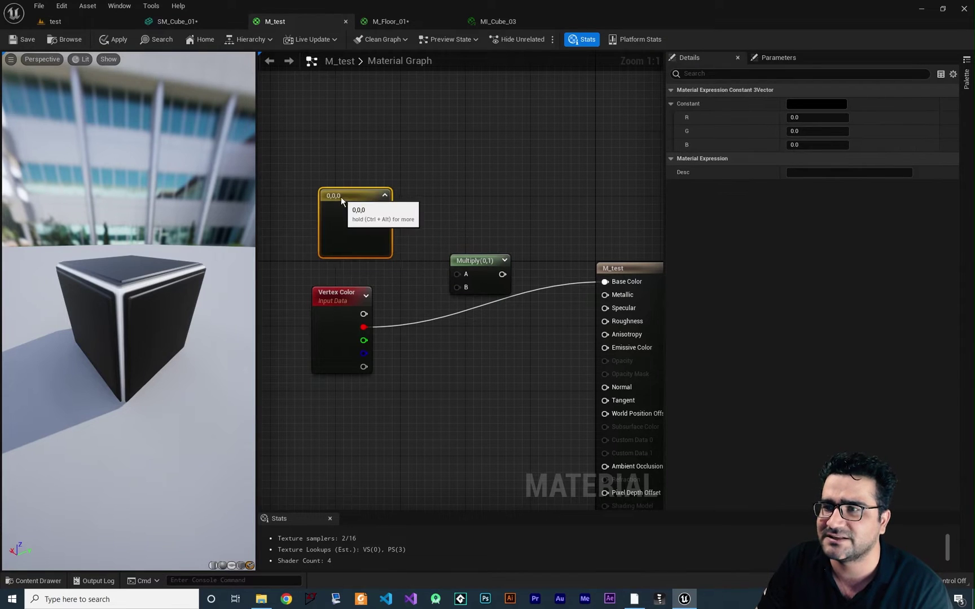
double_click(349, 222)
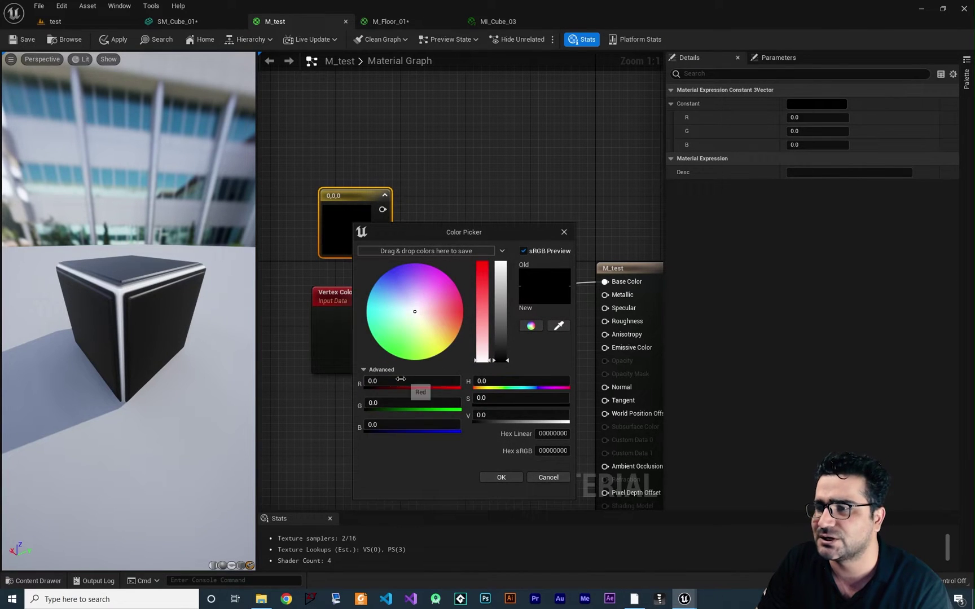
left_click_drag(401, 380, 460, 382)
left_click(507, 479)
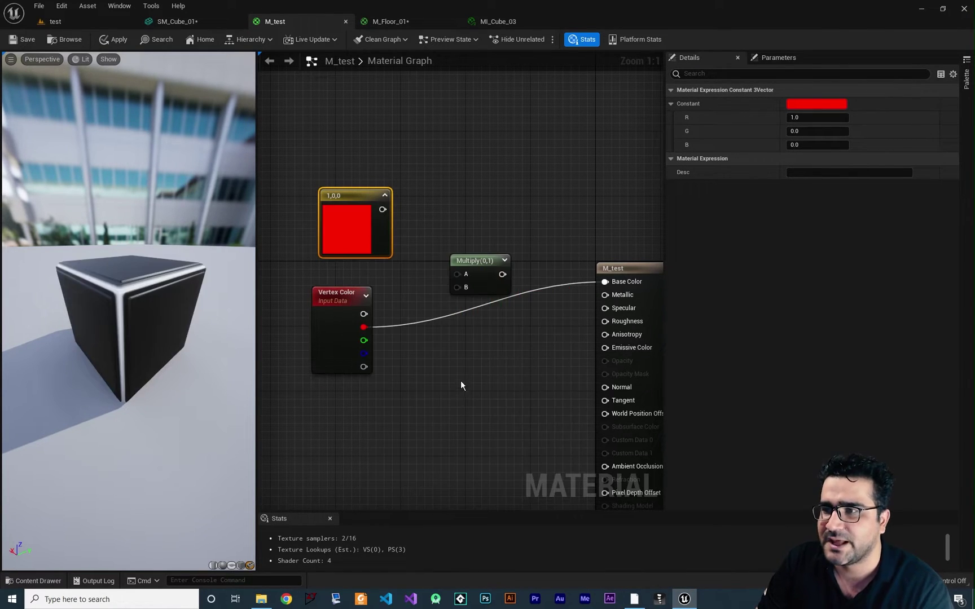
Multiply the red constant (A) by Vertex Color's red channel (B) and connect the result to Base Color.
right_click_drag(460, 380, 439, 373)
left_click_drag(343, 319, 437, 280)
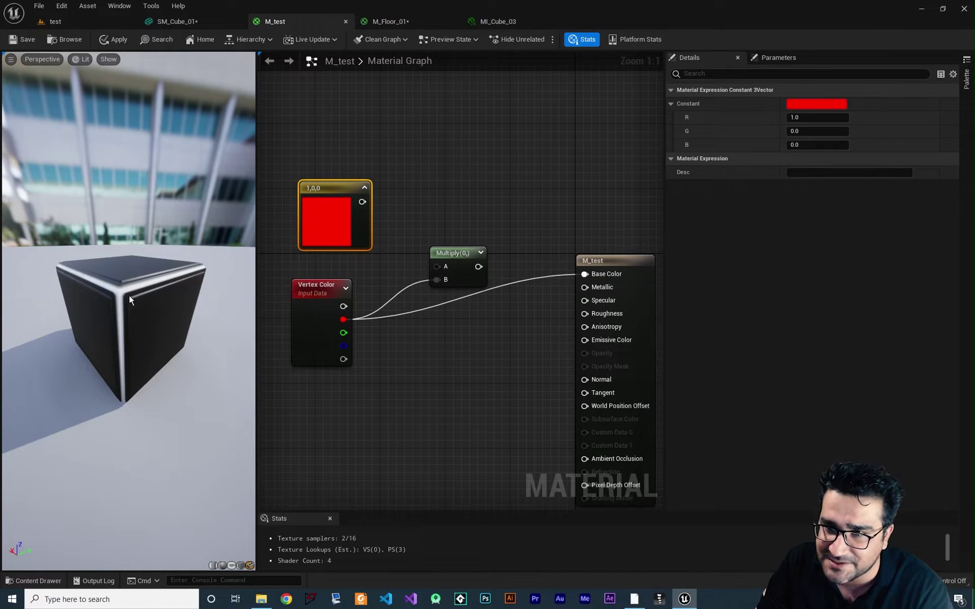
left_click_drag(362, 201, 584, 274)
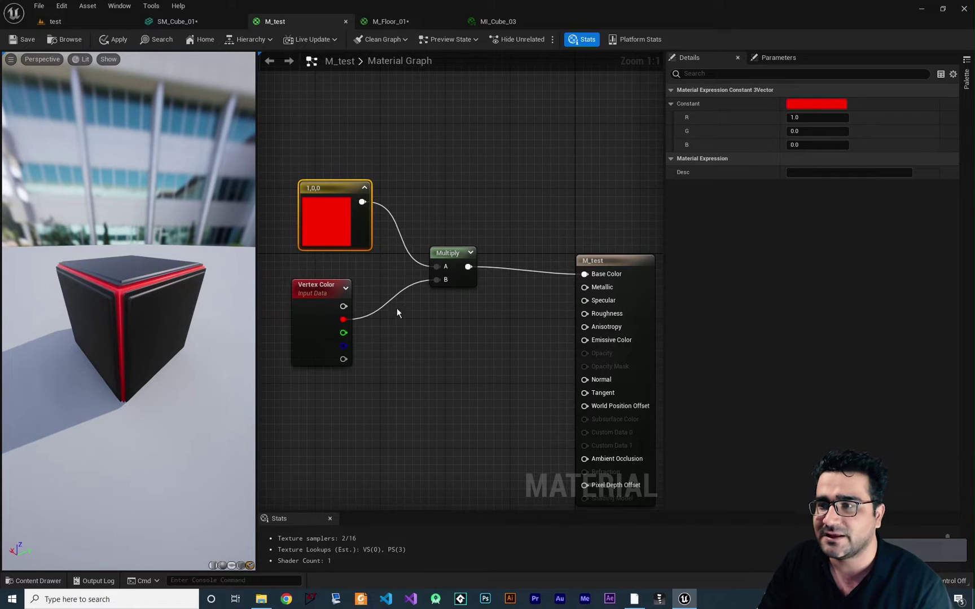
Connect Vertex Color's combined output to Base Color and delete the red constant and the Multiply node.
left_click_drag(343, 306, 585, 274)
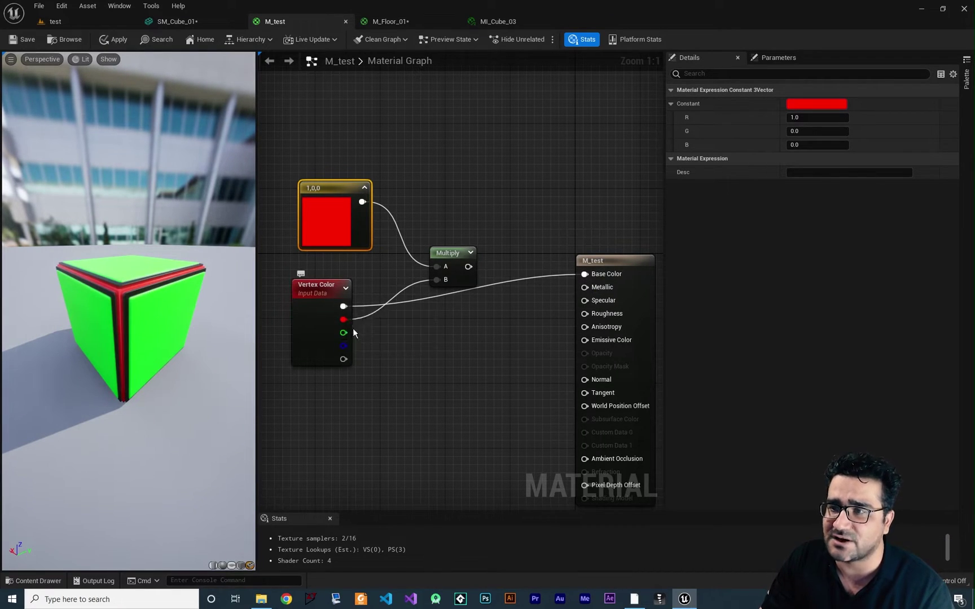
left_click_drag(494, 188, 387, 262)
key("Delete")
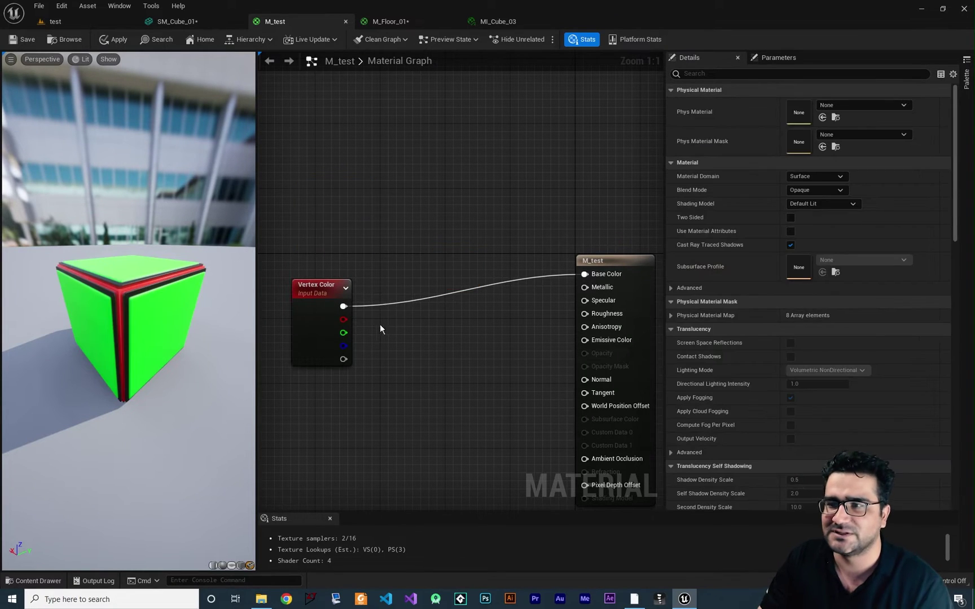
Move the Vertex Color node closer to the output and preview its red channel, then its green channel, in Base Color.
left_click_drag(327, 288, 382, 253)
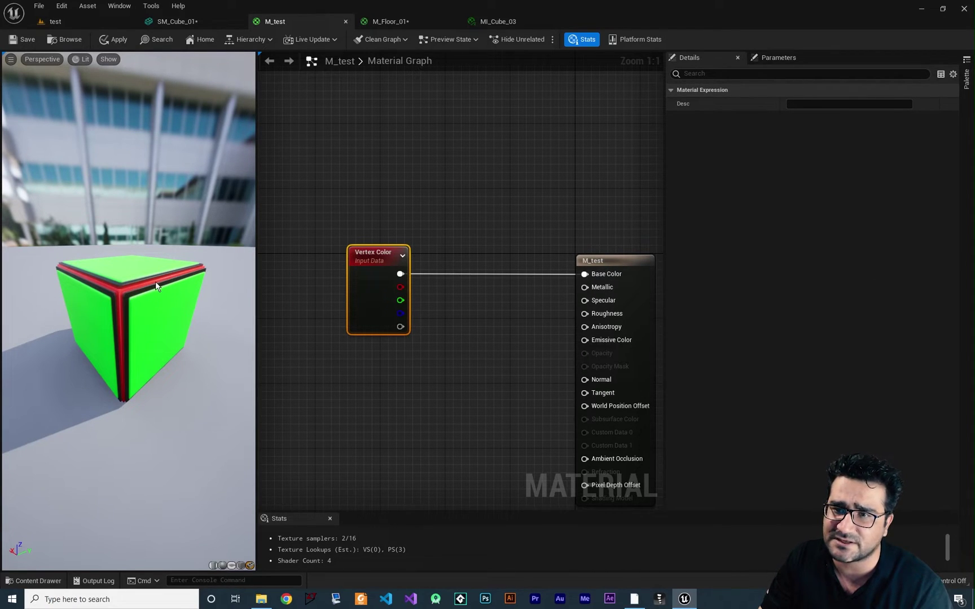
left_click_drag(401, 287, 584, 274)
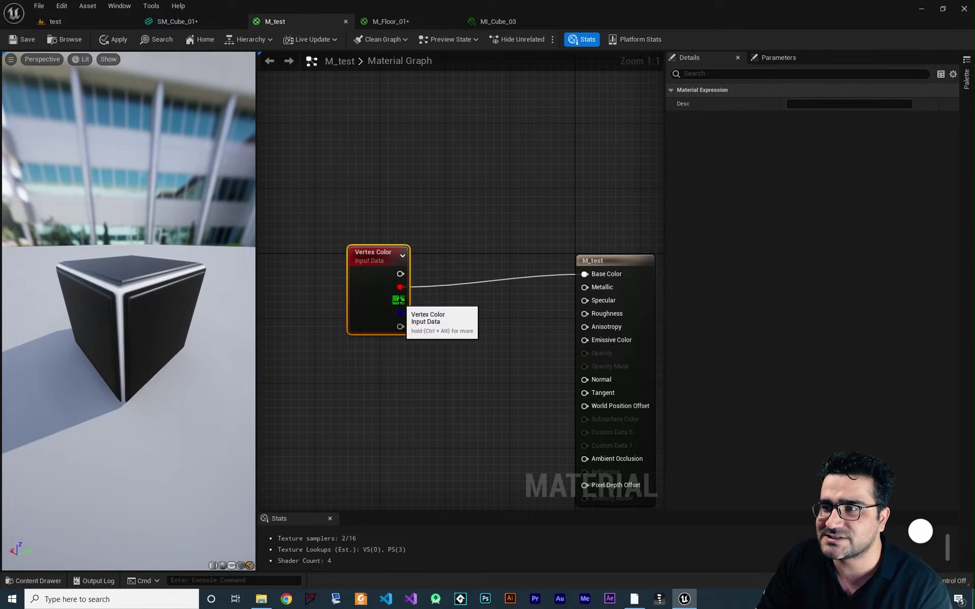
left_click_drag(398, 300, 585, 274)
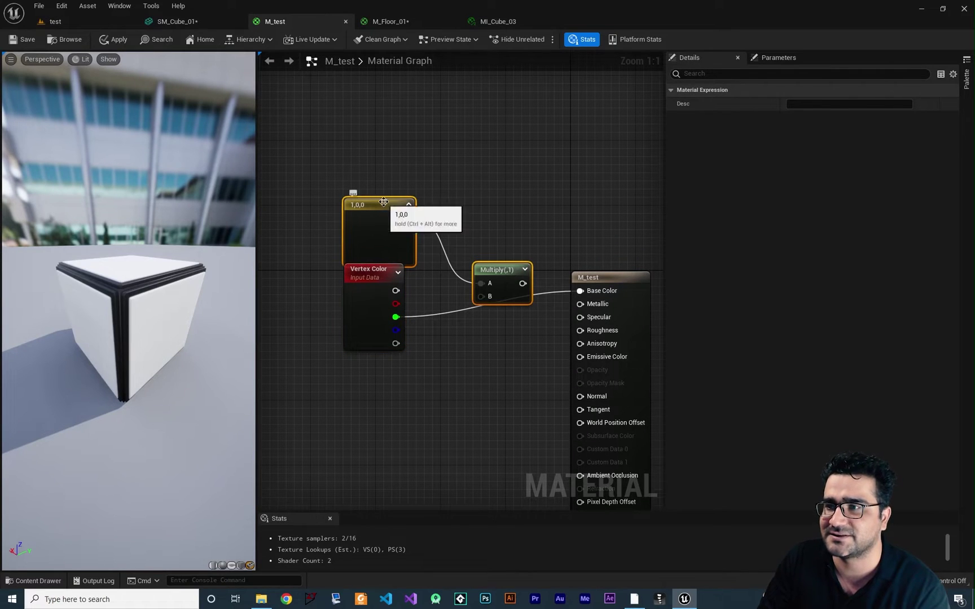
Bring back the red constant and Multiply node, feed Vertex Color's green channel into B, and connect the result to Base Color.
left_click_drag(383, 201, 360, 170)
left_click(383, 304)
left_click_drag(395, 317, 456, 264)
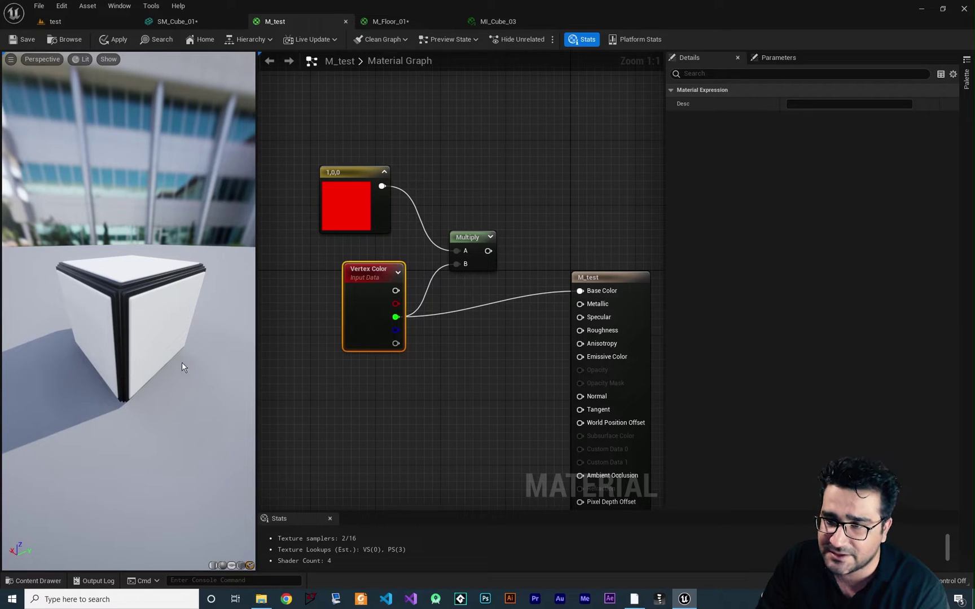
left_click_drag(487, 250, 579, 291)
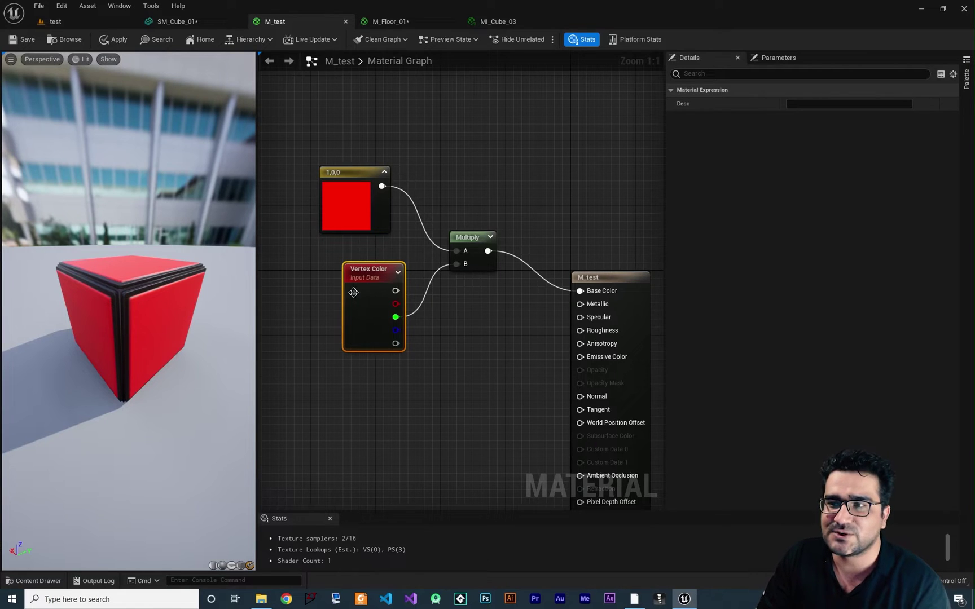
Align Vertex Color under the red constant and replace the green channel with its red channel in the Multiply node's B input.
left_click(474, 330)
left_click_drag(374, 272, 349, 271)
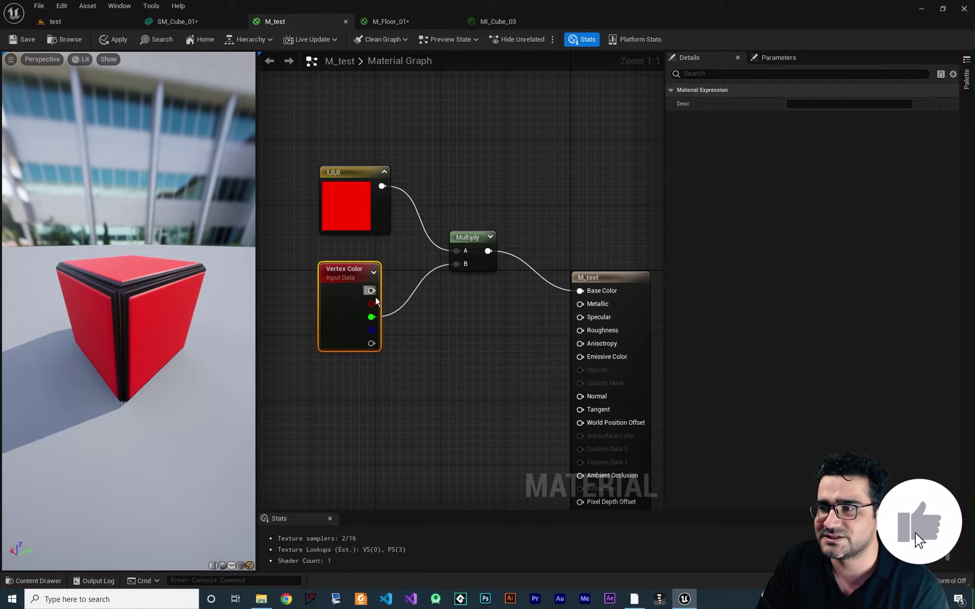
left_click_drag(373, 303, 457, 264)
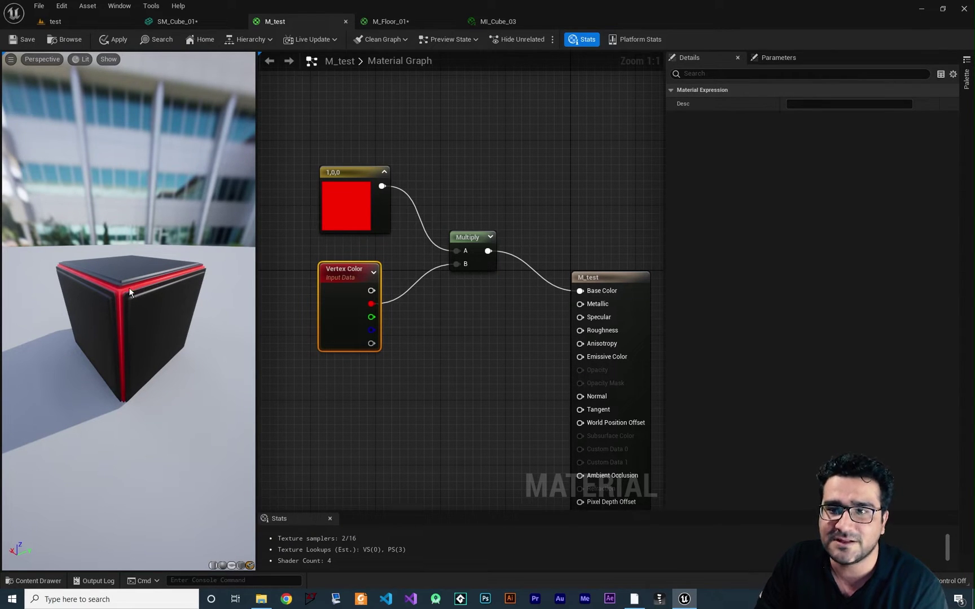
Duplicate the red constant and its Multiply node, placing the copies below the Vertex Color node.
left_click(463, 383)
right_click_drag(463, 382, 470, 290)
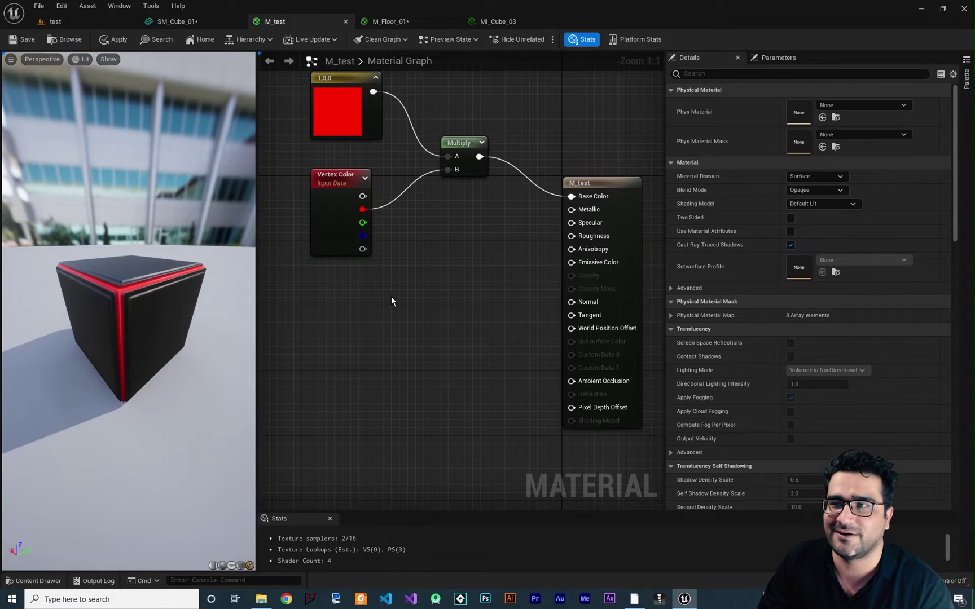
right_click_drag(391, 300, 390, 332)
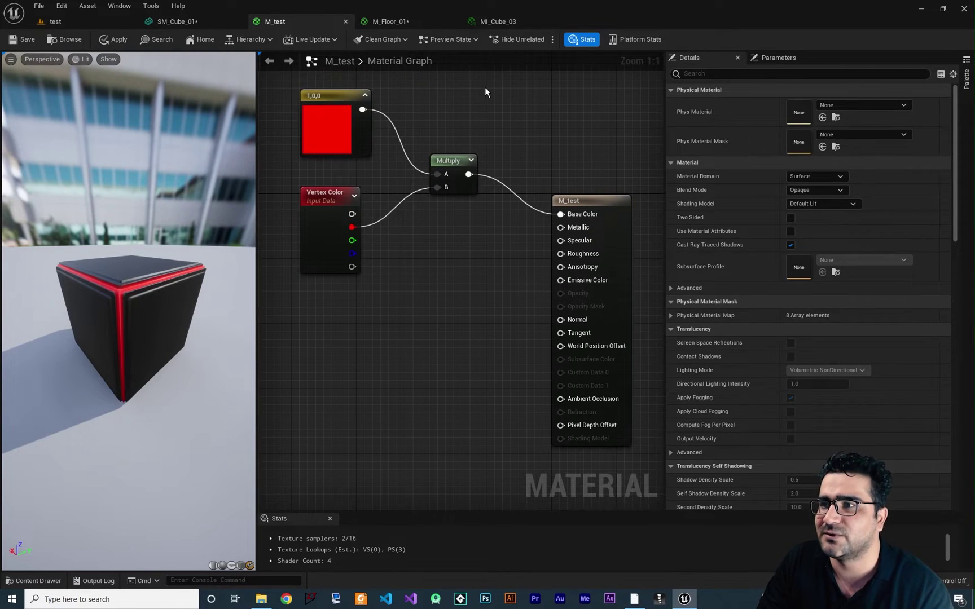
left_click_drag(485, 87, 343, 156)
right_click_drag(406, 361, 418, 291)
key("ctrl+v")
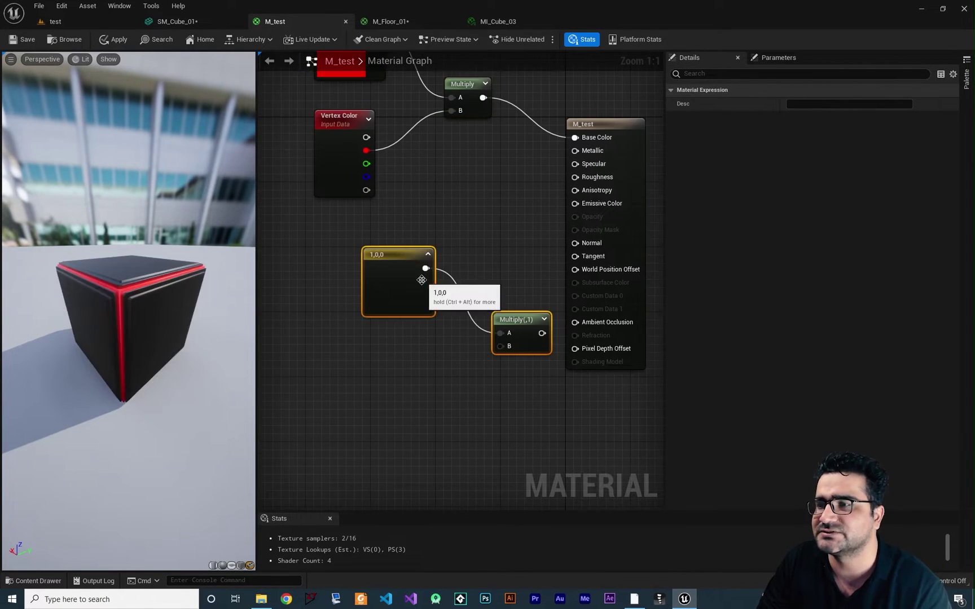
left_click_drag(386, 256, 322, 215)
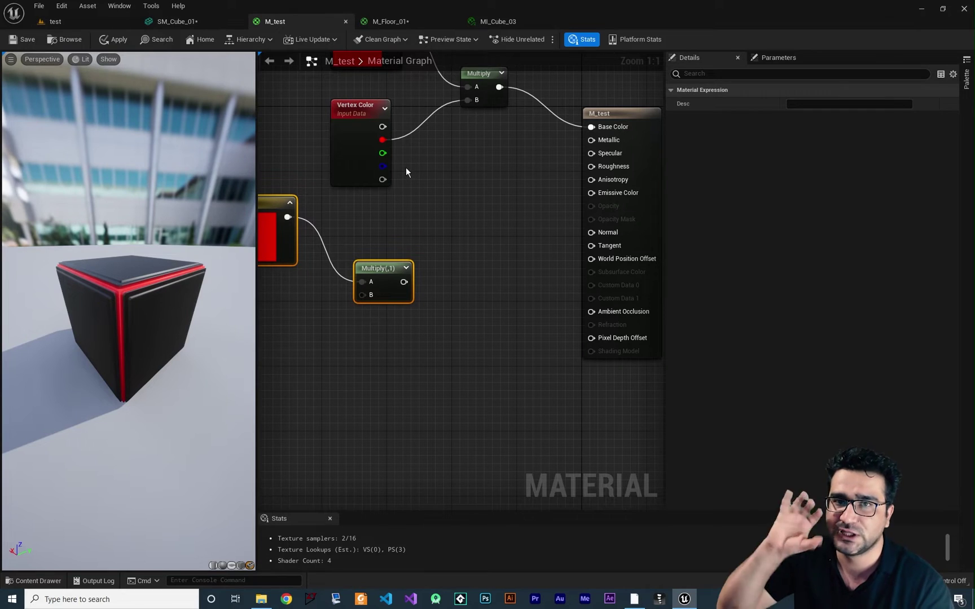
Multiply Vertex Color's red channel (A) by the copied Multiply's output (B) in a new Multiply node and connect it to Emissive Color.
left_click_drag(383, 140, 477, 177)
type("mult")
key("Return")
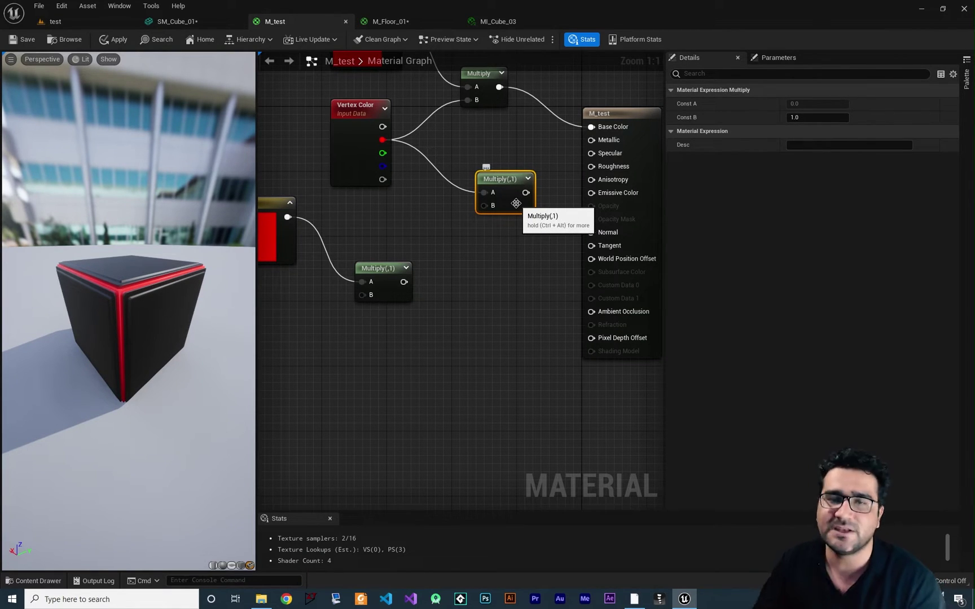
right_click_drag(420, 243, 479, 302)
left_click_drag(467, 330, 545, 255)
right_click_drag(585, 313, 529, 326)
left_click_drag(522, 255, 600, 256)
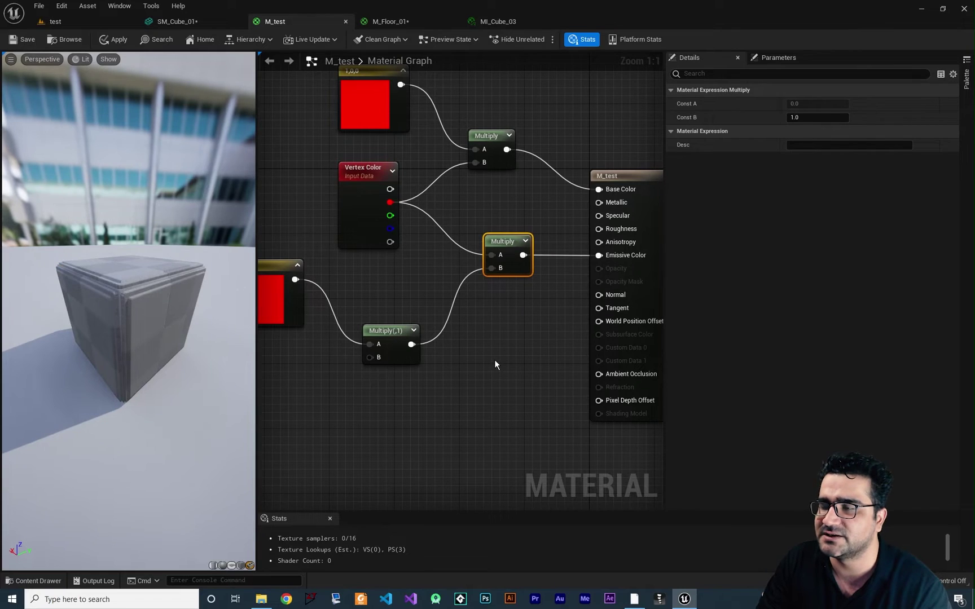
Add a single-value constant below the copied red constant and connect it to the copied Multiply node's B input.
right_click_drag(495, 361, 518, 363)
right_click_drag(425, 414, 519, 361)
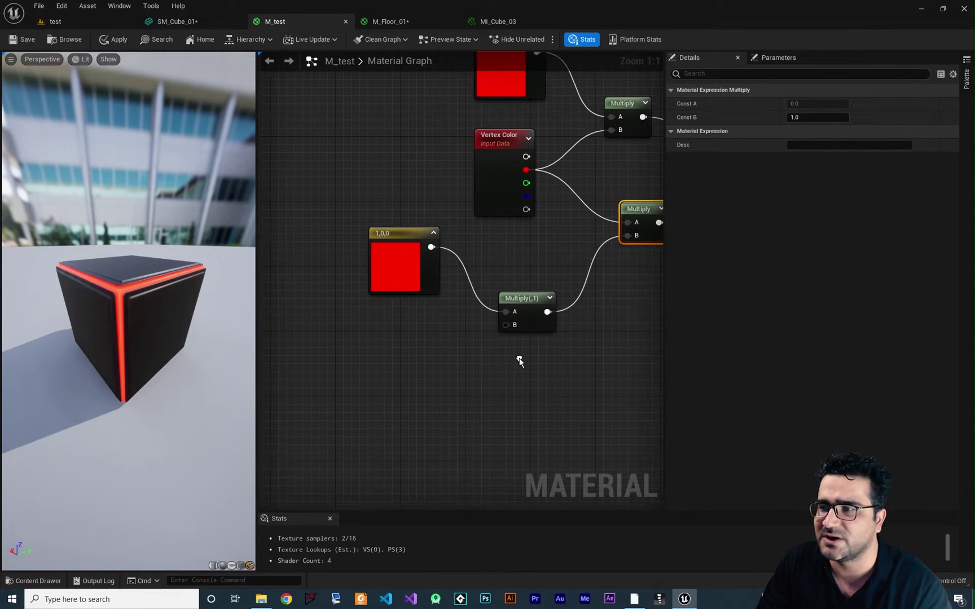
key("1")
left_click(434, 359)
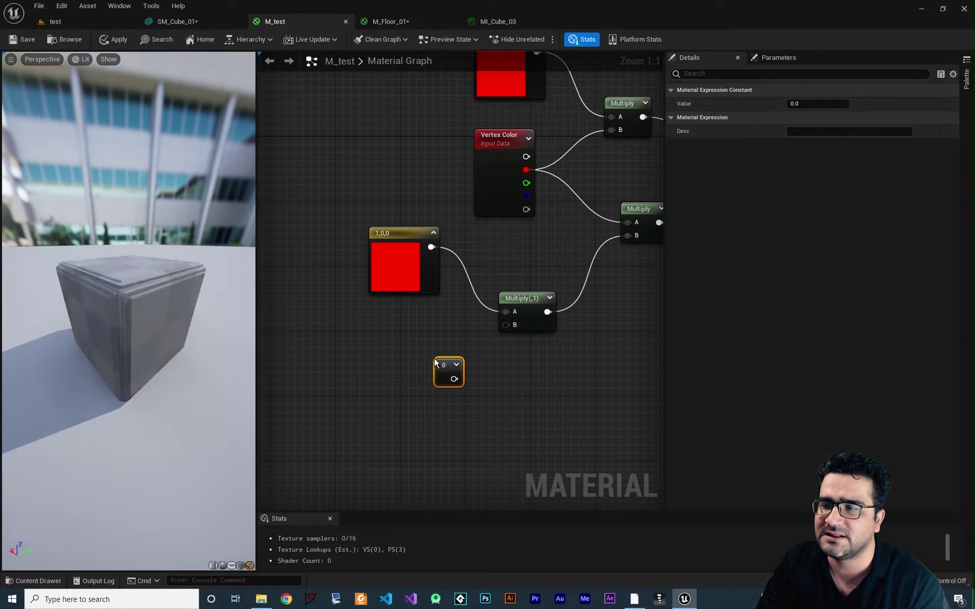
left_click_drag(445, 362, 395, 345)
left_click_drag(404, 360, 506, 326)
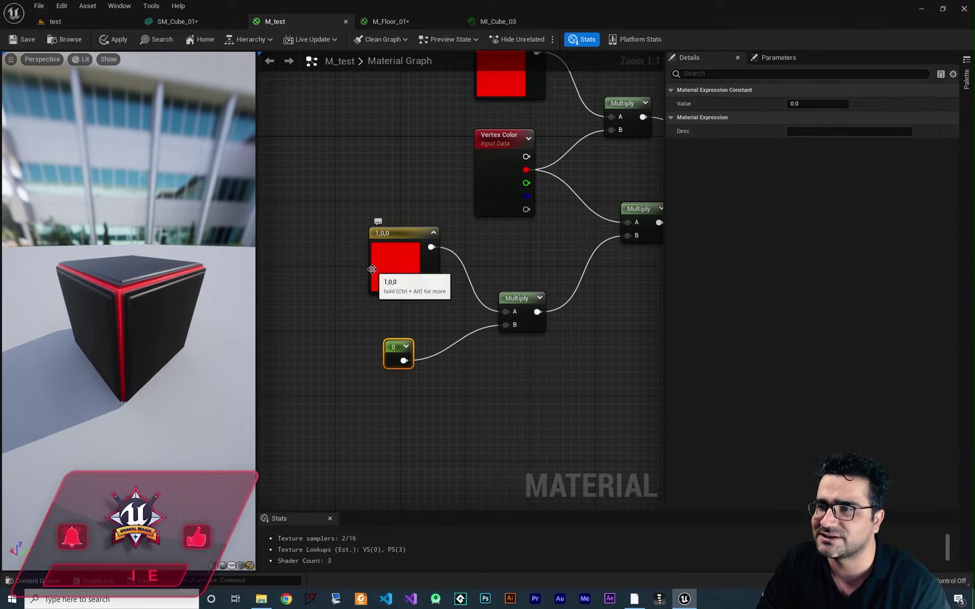
Set the single-value constant to 100 and inspect the glow of the cube's edges in the preview.
left_click(817, 103)
type("100")
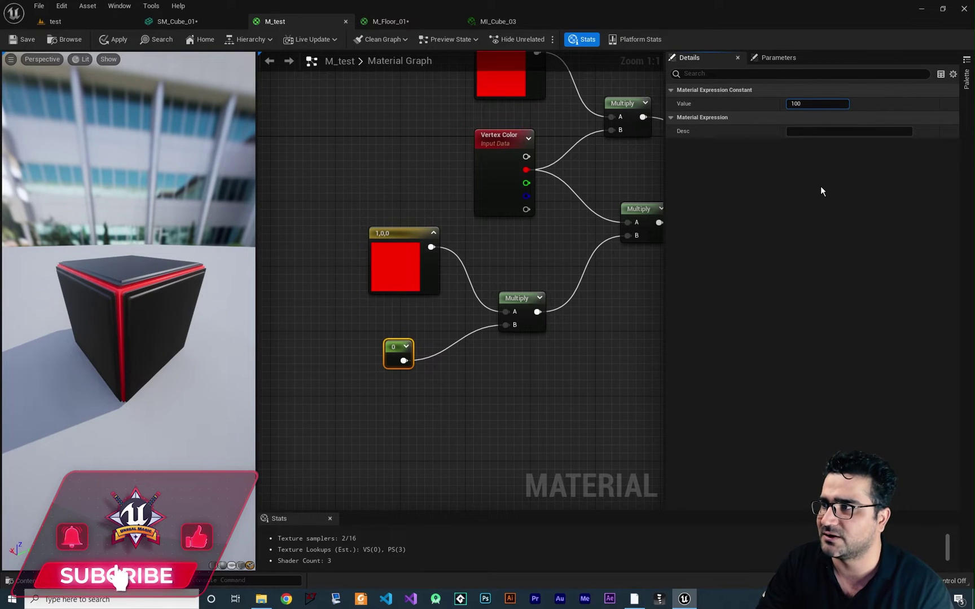
key("Return")
left_click_drag(131, 299, 213, 256)
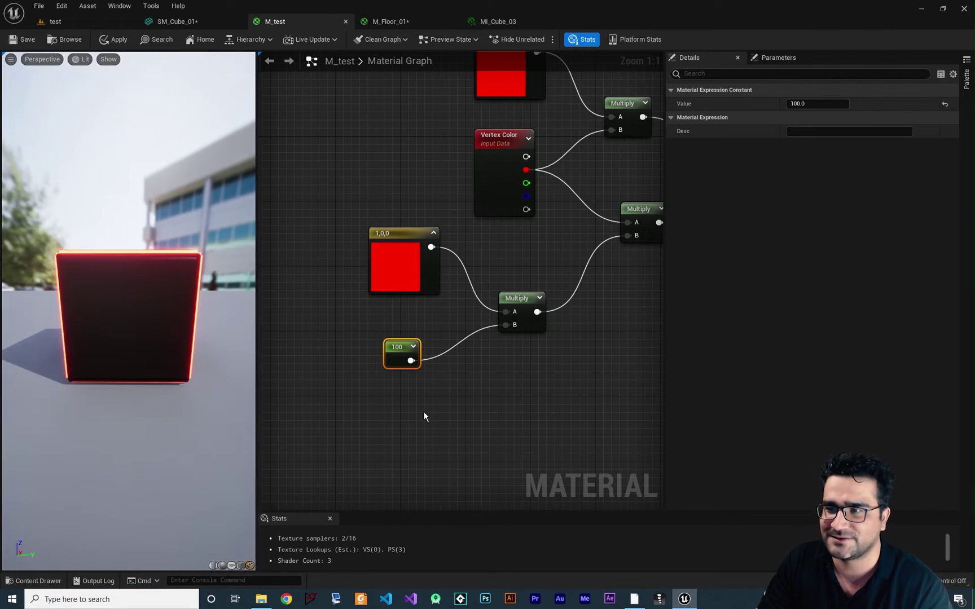
scroll(551, 405, "down", 2)
right_click_drag(551, 405, 428, 417)
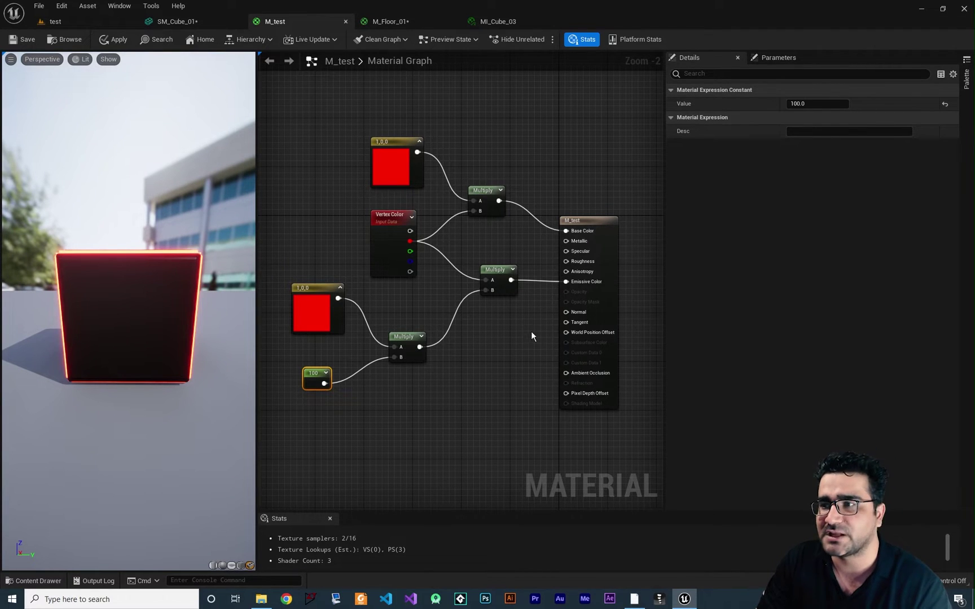
right_click_drag(531, 337, 530, 400)
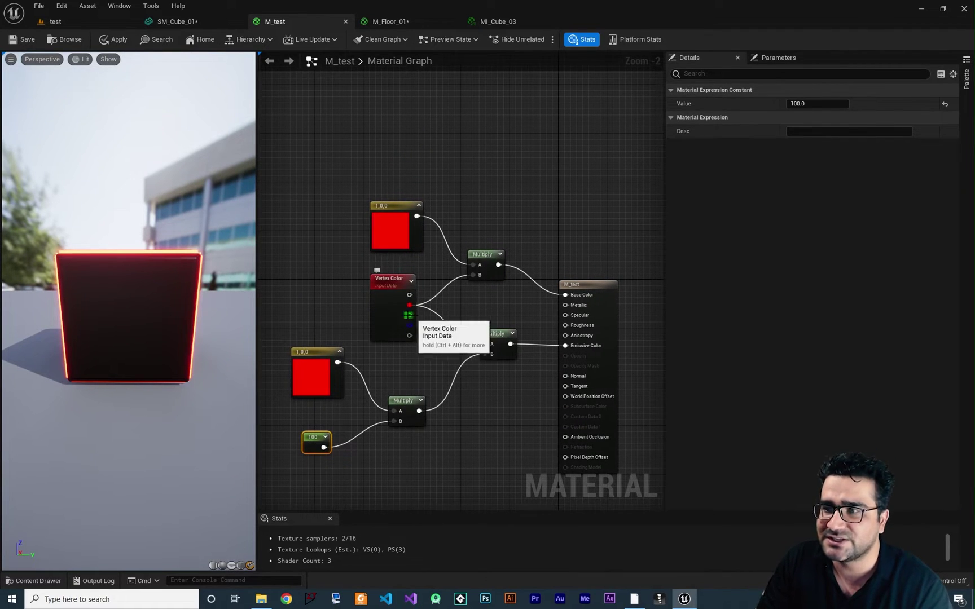
left_click_drag(153, 323, 214, 369)
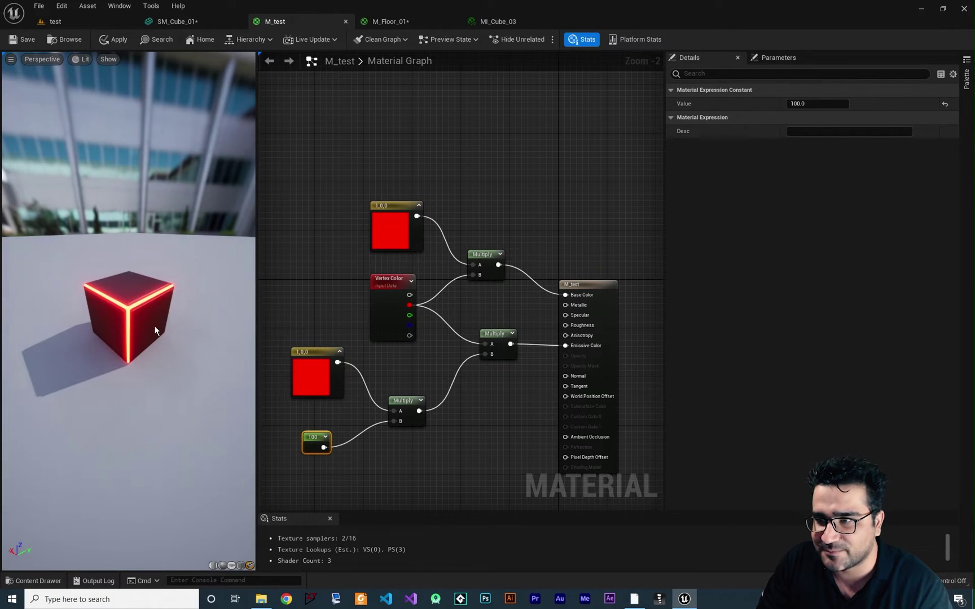
Try Vertex Color's green channel in Base Color, and reconnect the upper Multiply node in its place.
right_click_drag(449, 353, 406, 370)
left_click_drag(366, 332, 523, 313)
left_click_drag(167, 304, 176, 300)
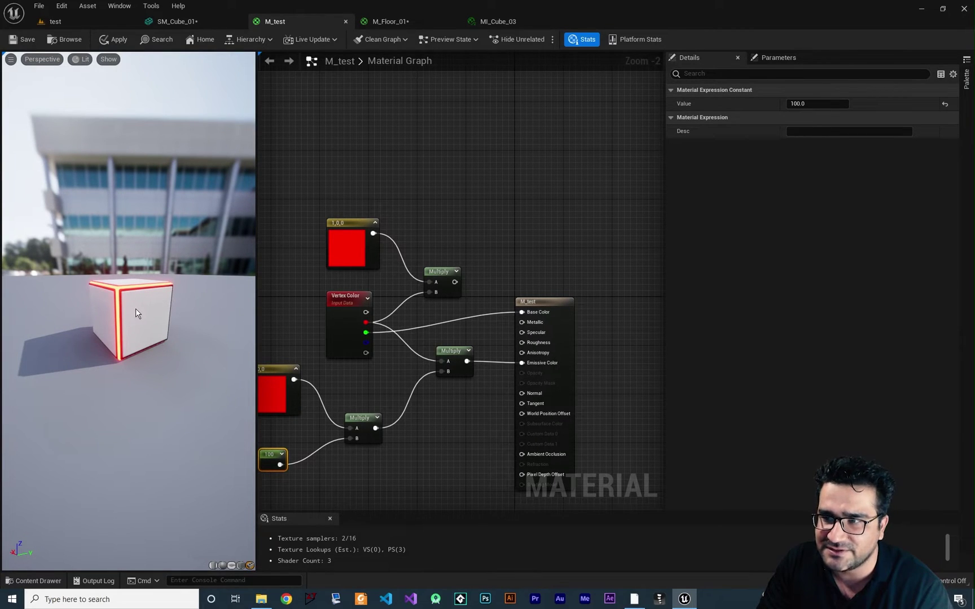
left_click_drag(455, 282, 522, 312)
right_click_drag(467, 395, 476, 395)
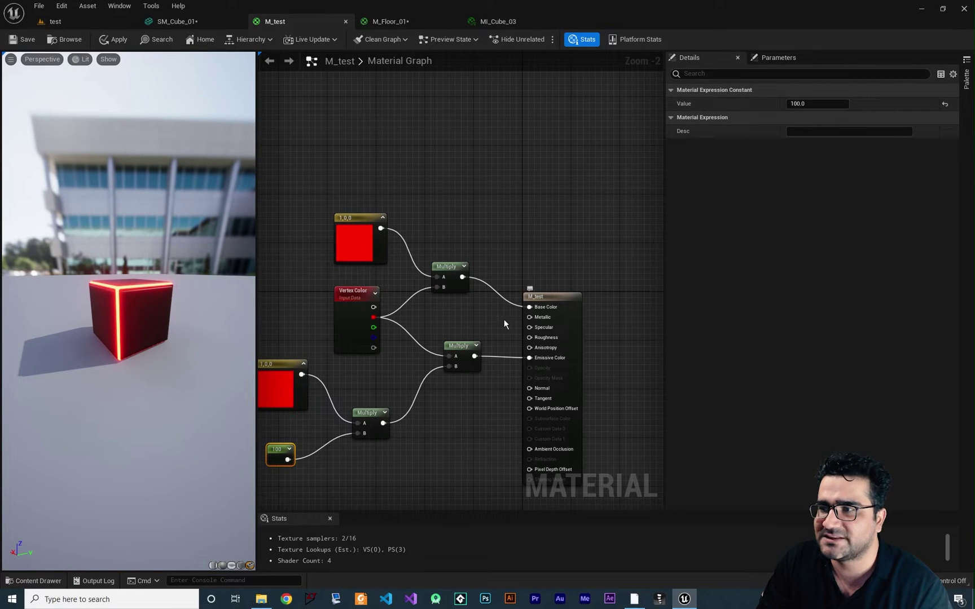
Connect Vertex Color's green channel to Metallic and move the Multiply node that feeds Emissive Color lower in the graph.
left_click_drag(372, 327, 529, 317)
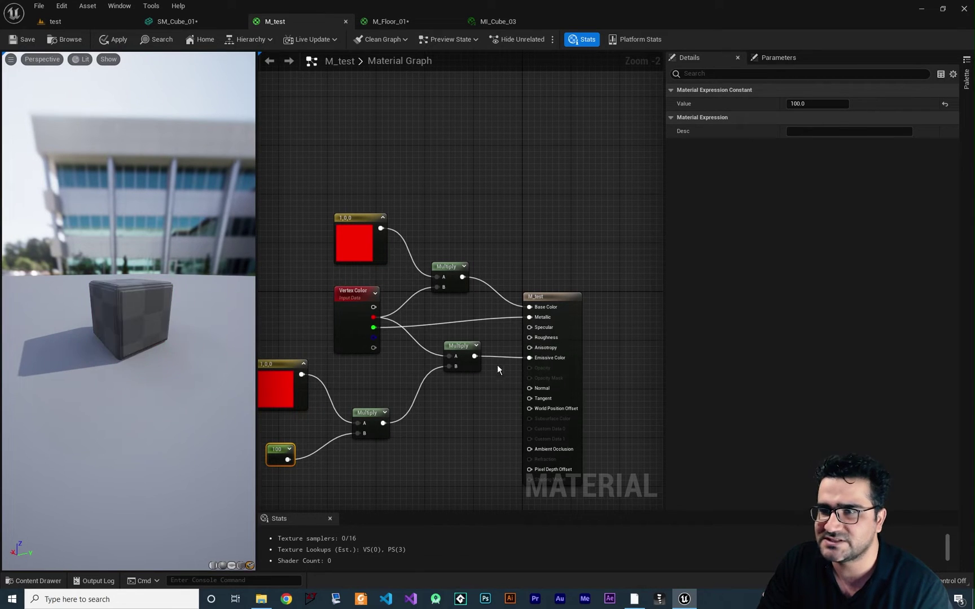
scroll(208, 329, "up", 5)
left_click_drag(225, 328, 202, 328)
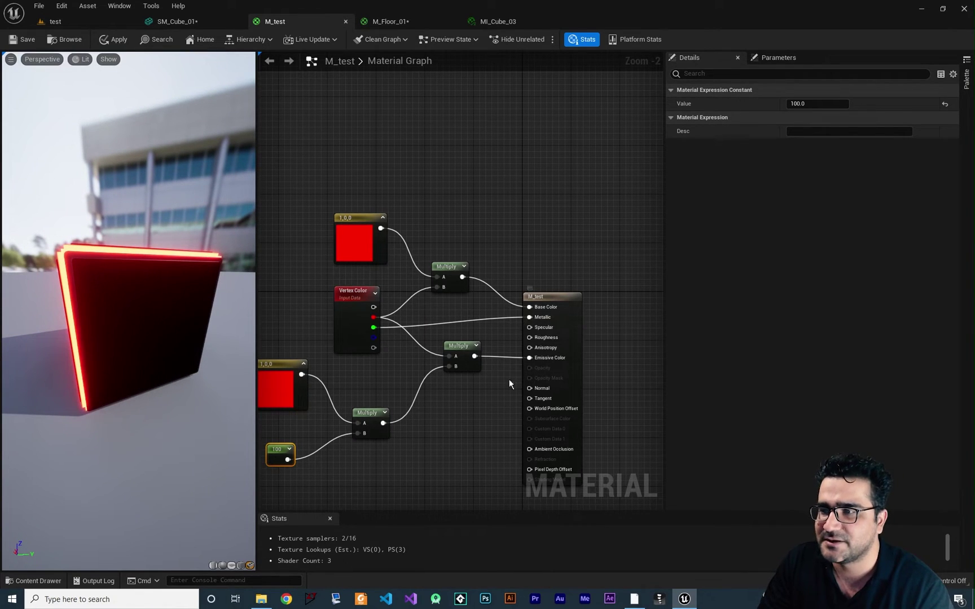
left_click_drag(461, 346, 451, 383)
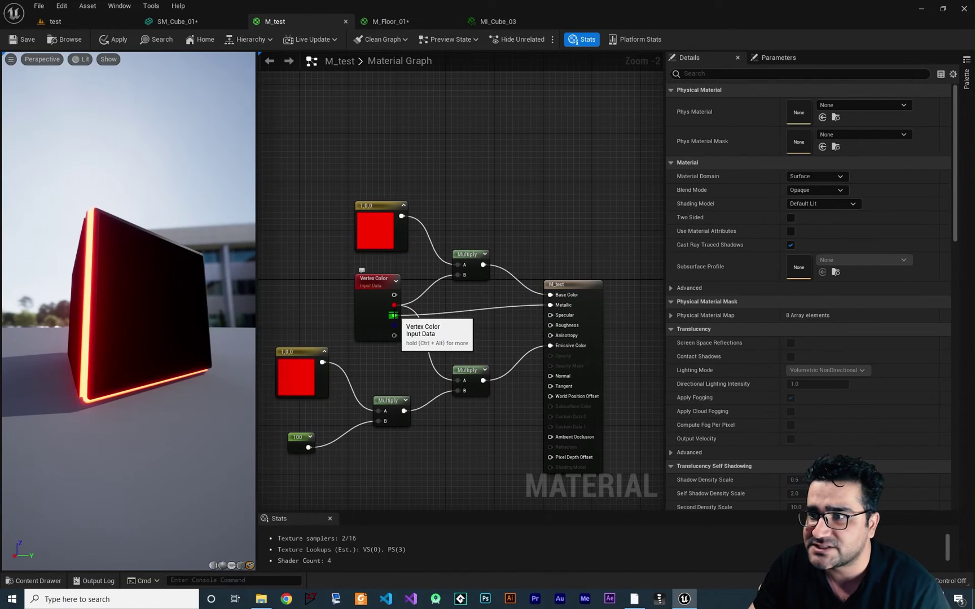
Try Vertex Color's green channel in Roughness, inspect the cube, and remove that connection.
left_click_drag(394, 315, 548, 326)
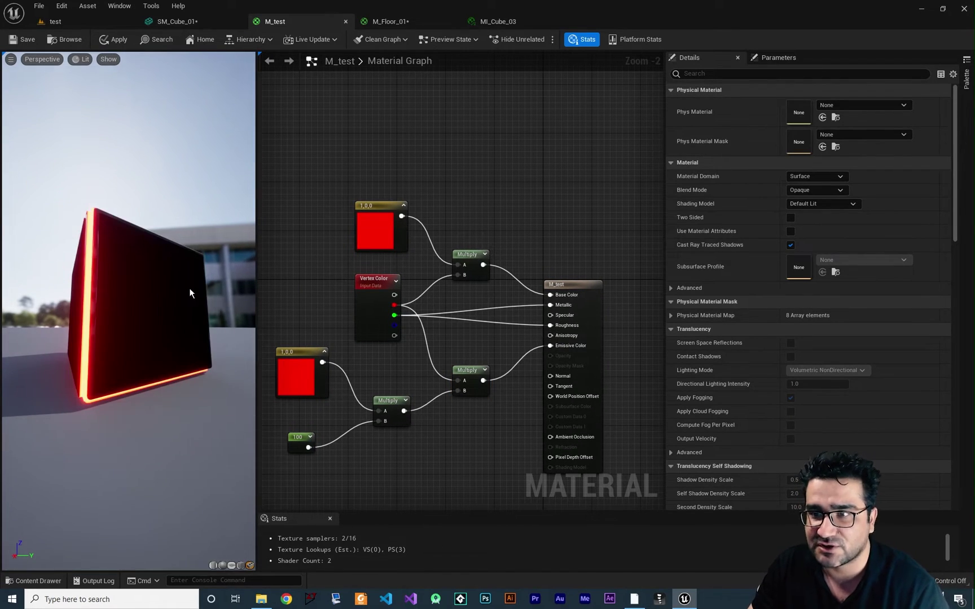
left_click_drag(189, 287, 142, 284)
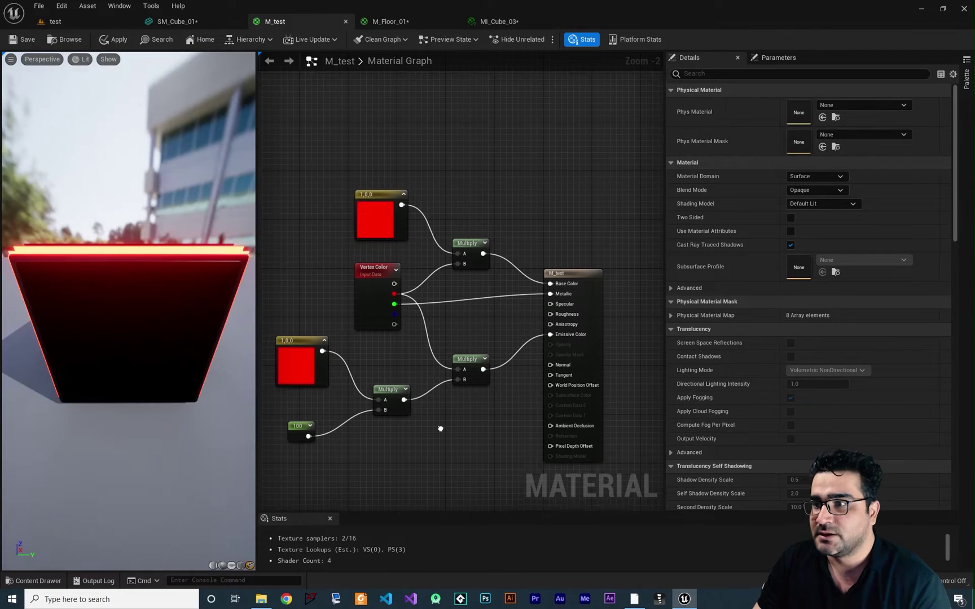
right_click_drag(439, 427, 433, 414)
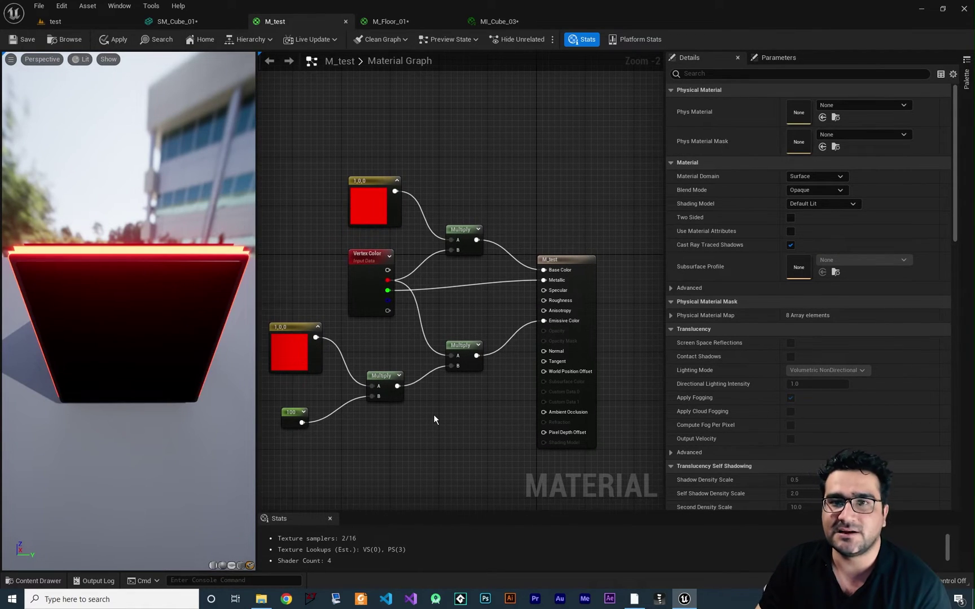
Create a new material named M_lerp in the Collections folder and open it for editing.
right_click_drag(476, 198, 436, 246)
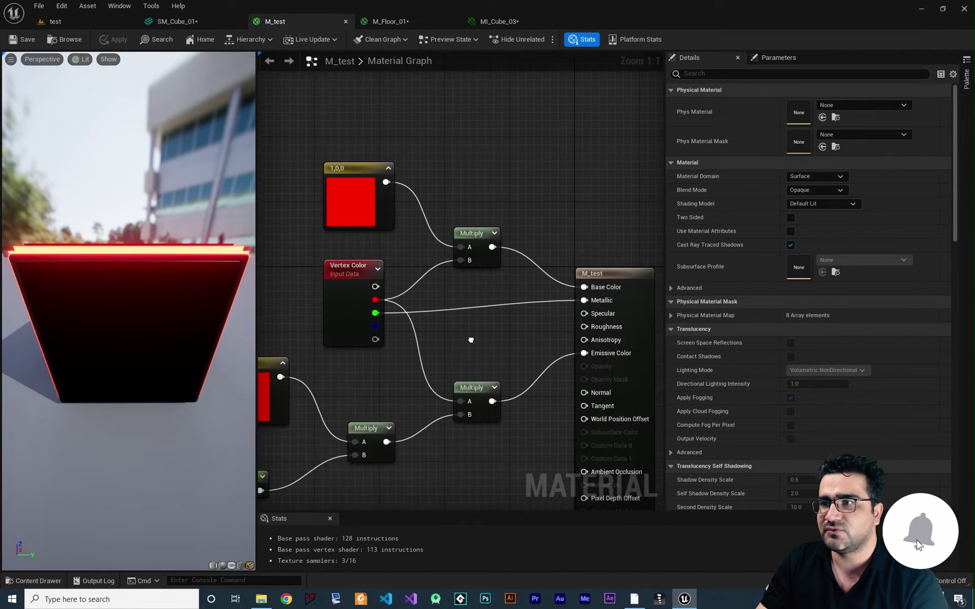
right_click_drag(471, 339, 439, 343)
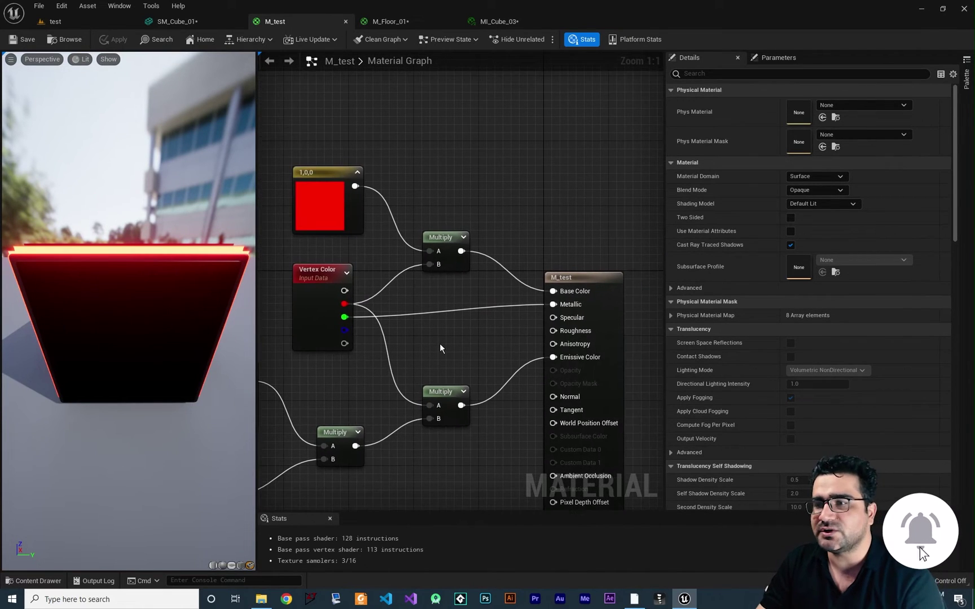
left_click(43, 579)
right_click(307, 543)
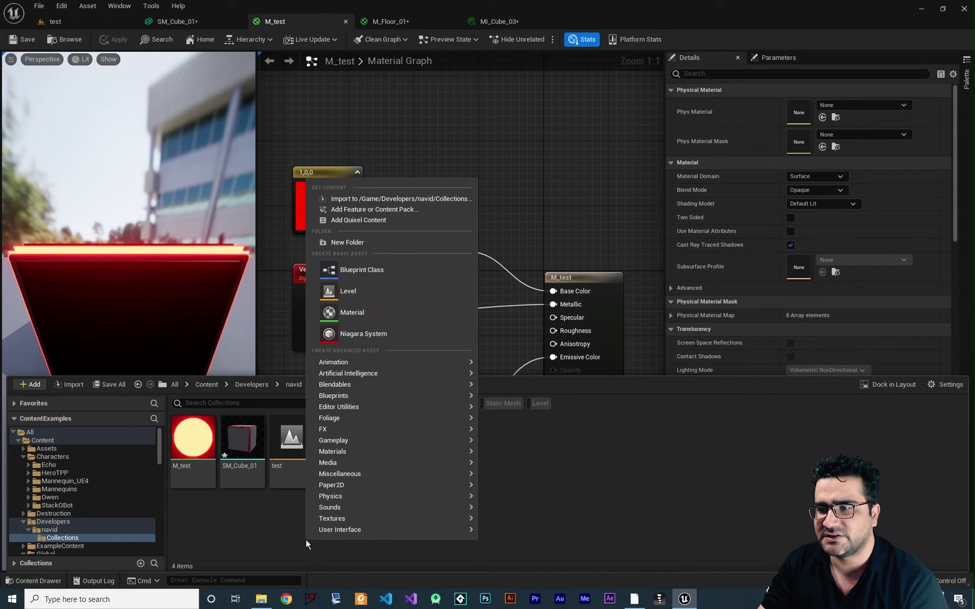
left_click(345, 311)
type("M_lerp")
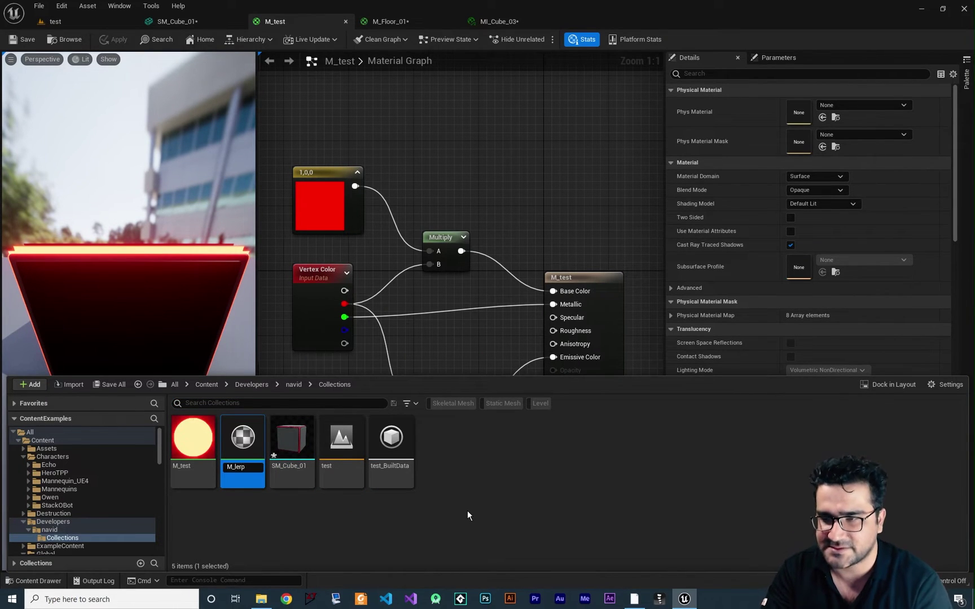
key("Return")
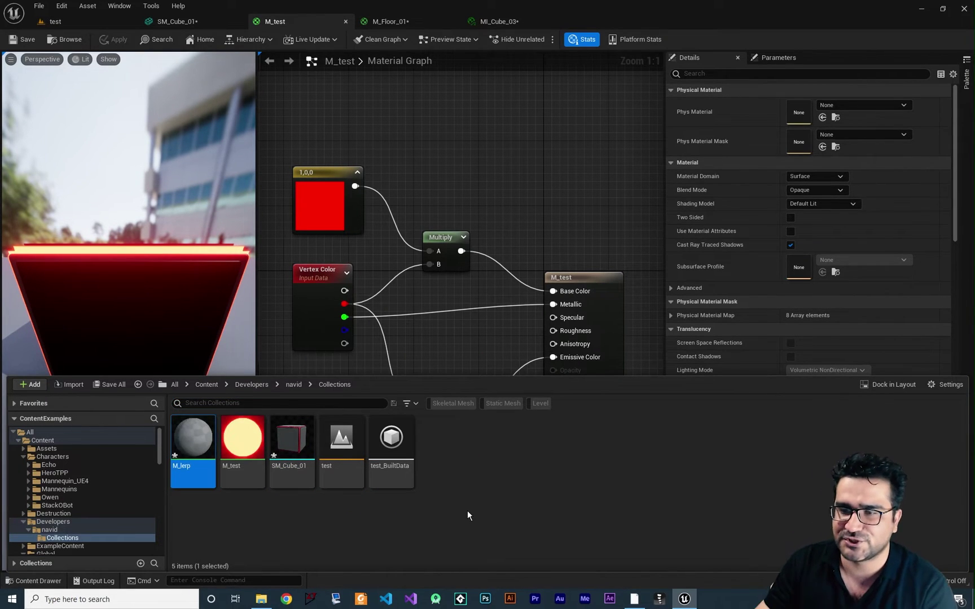
double_click(194, 440)
Add a single-value constant of 0, connect it to M_lerp's Base Color, and move the constant node higher in the graph.
right_click_drag(389, 292, 503, 343)
key("1")
left_click(387, 226)
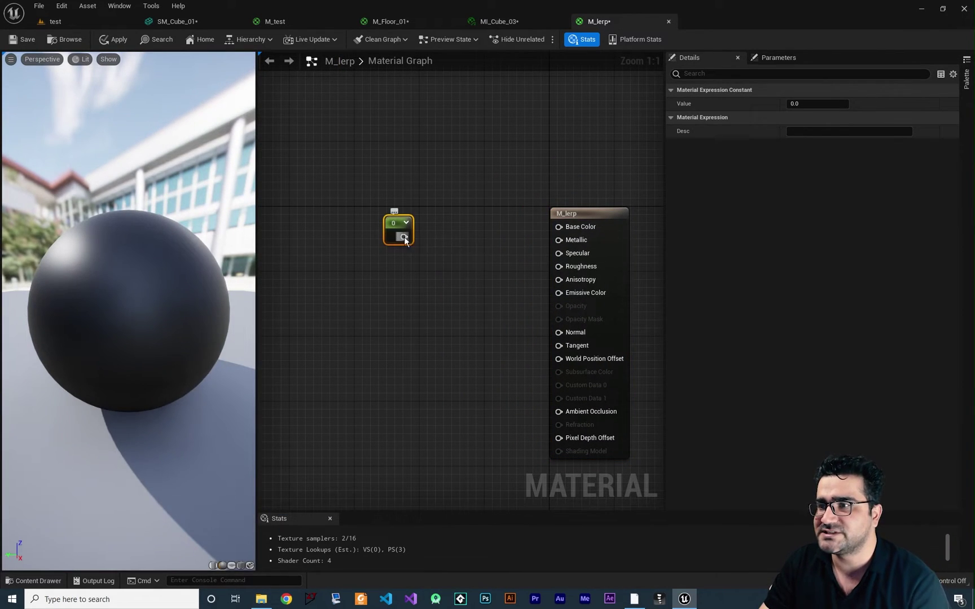
left_click_drag(403, 236, 559, 226)
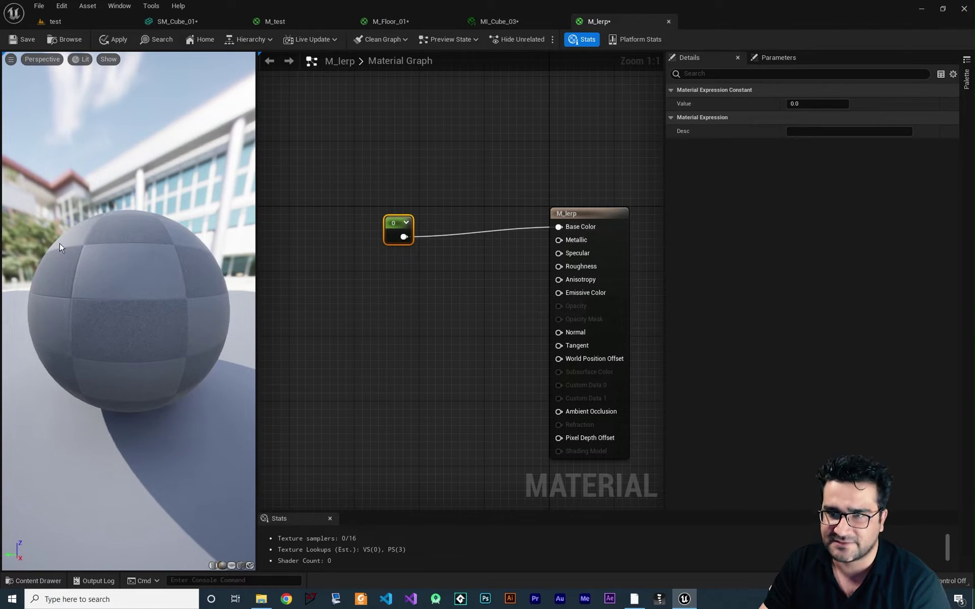
right_click_drag(416, 294, 411, 295)
left_click_drag(393, 225, 387, 183)
right_click_drag(418, 248, 408, 265)
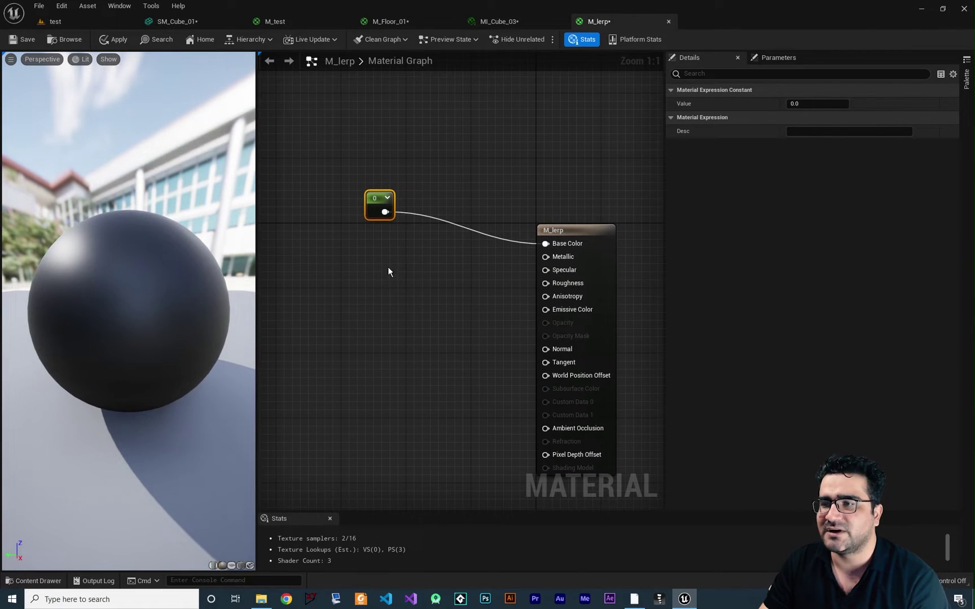
Add a second constant below the first, set its value to 1, and connect it to Base Color in place of the 0 constant.
key("1")
left_click(371, 240)
left_click(818, 105)
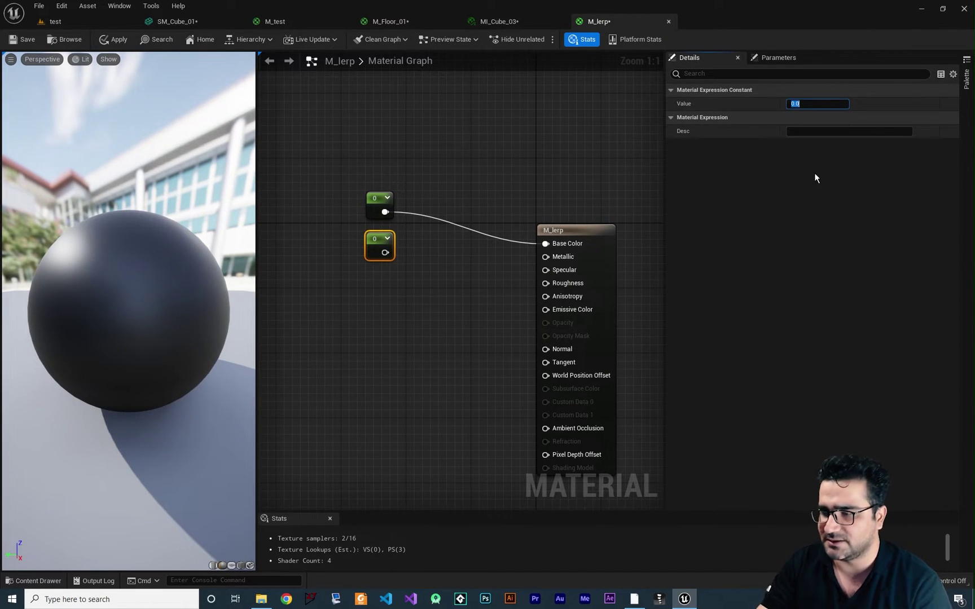
type("1")
key("Return")
left_click_drag(385, 252, 545, 243)
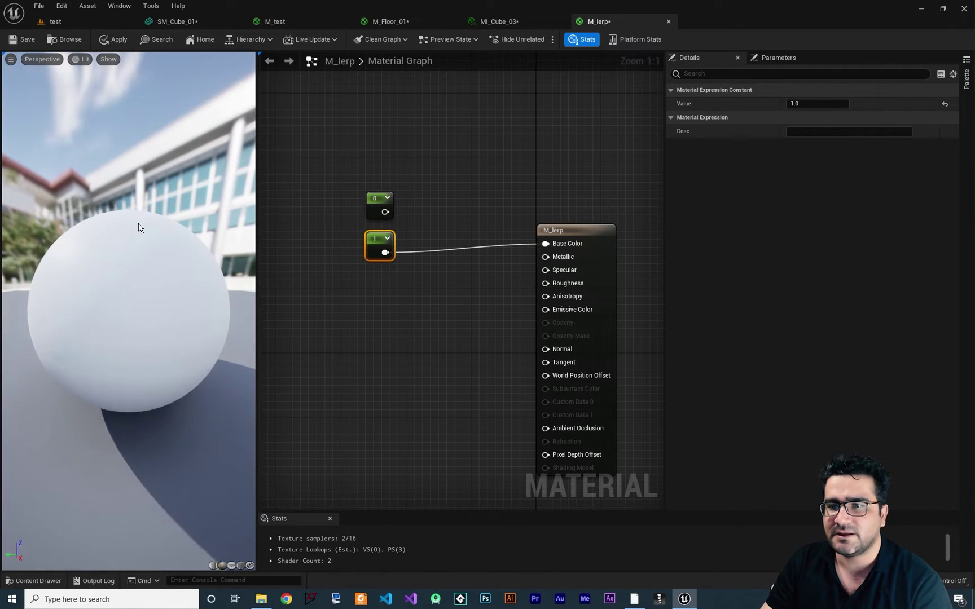
Move both constants farther from the material node and add a LinearInterpolate node in the space between them.
right_click_drag(413, 232, 440, 260)
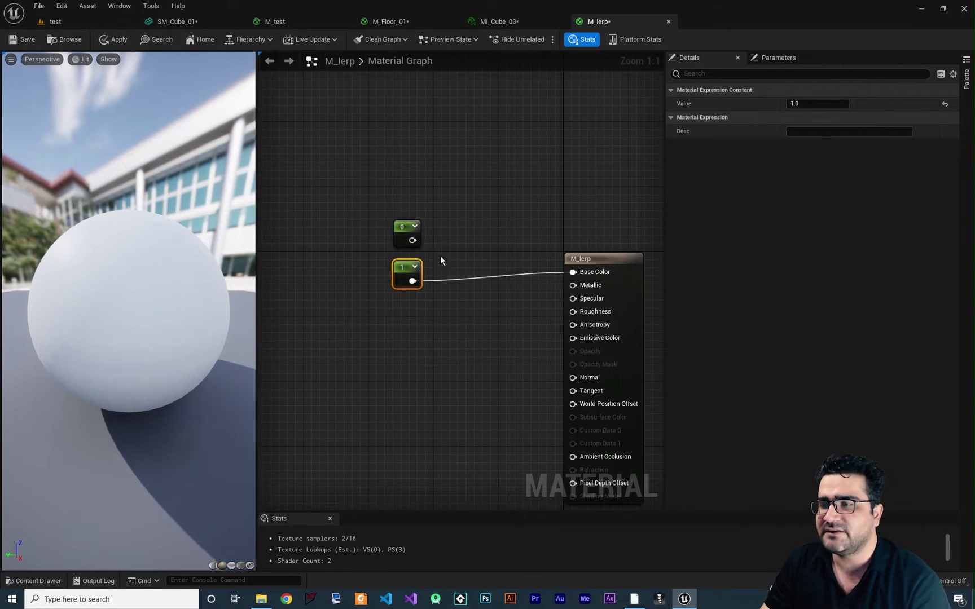
left_click_drag(441, 192, 363, 311)
left_click_drag(407, 270, 317, 270)
right_click(420, 229)
type("lerp")
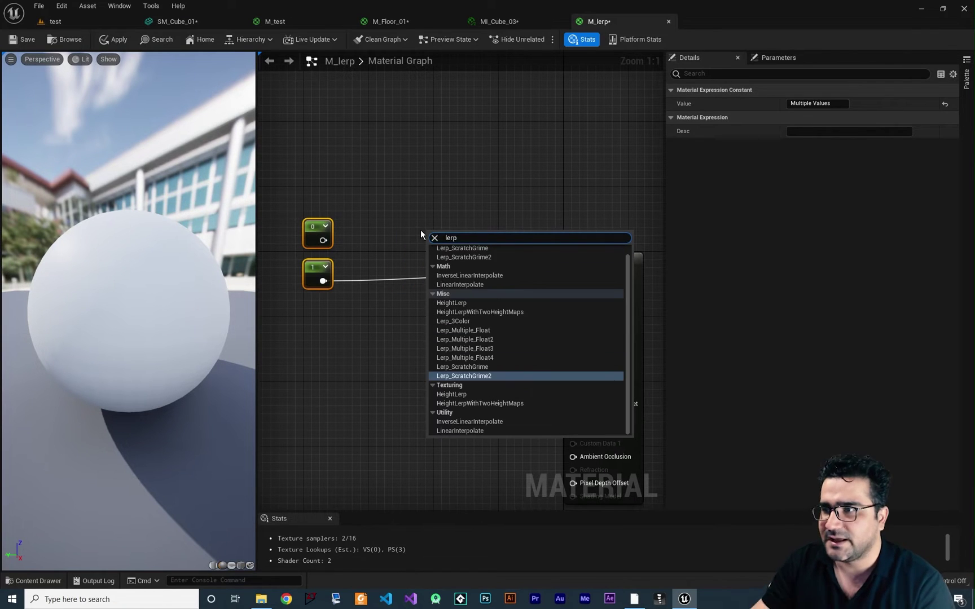
left_click(465, 285)
left_click_drag(431, 281, 425, 243)
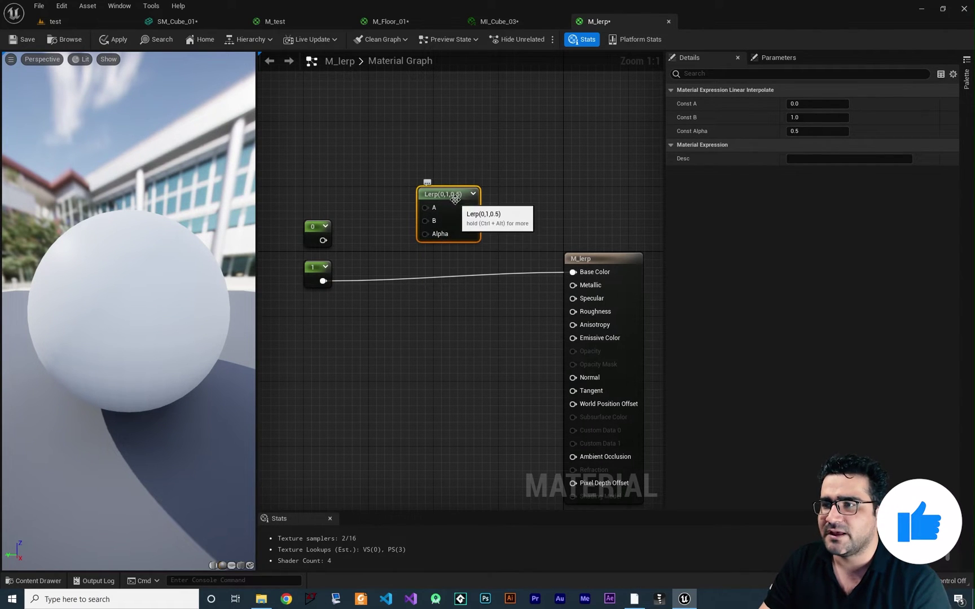
Delete the Lerp node and bring it back between the constants and the material node.
key("Delete")
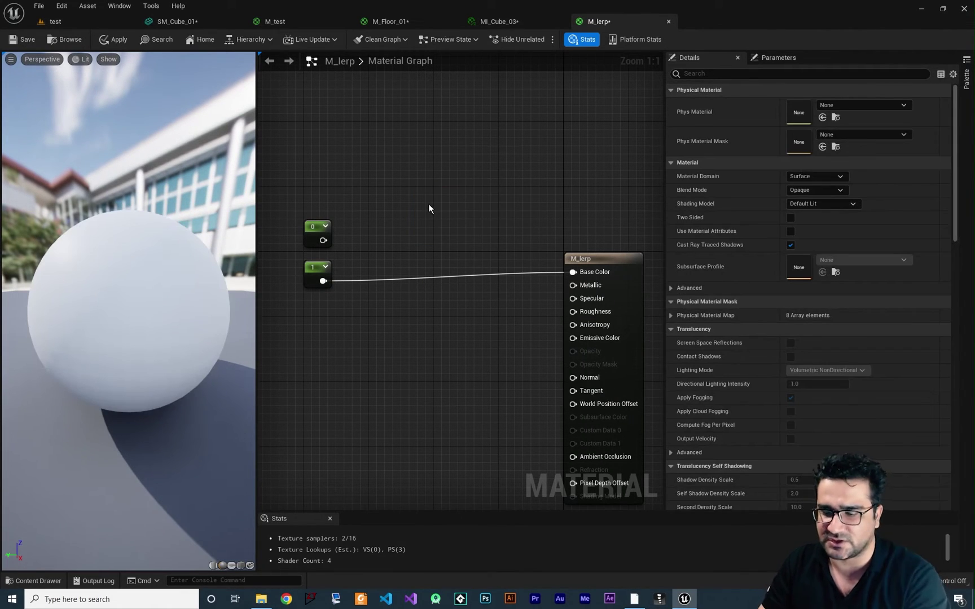
key("ctrl+z")
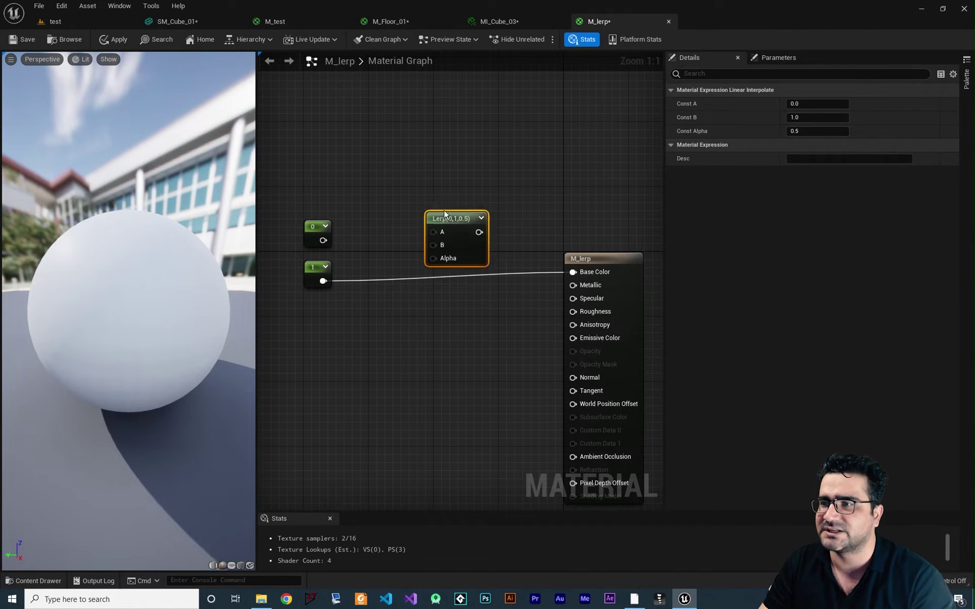
left_click_drag(444, 215, 442, 209)
right_click_drag(492, 325, 486, 344)
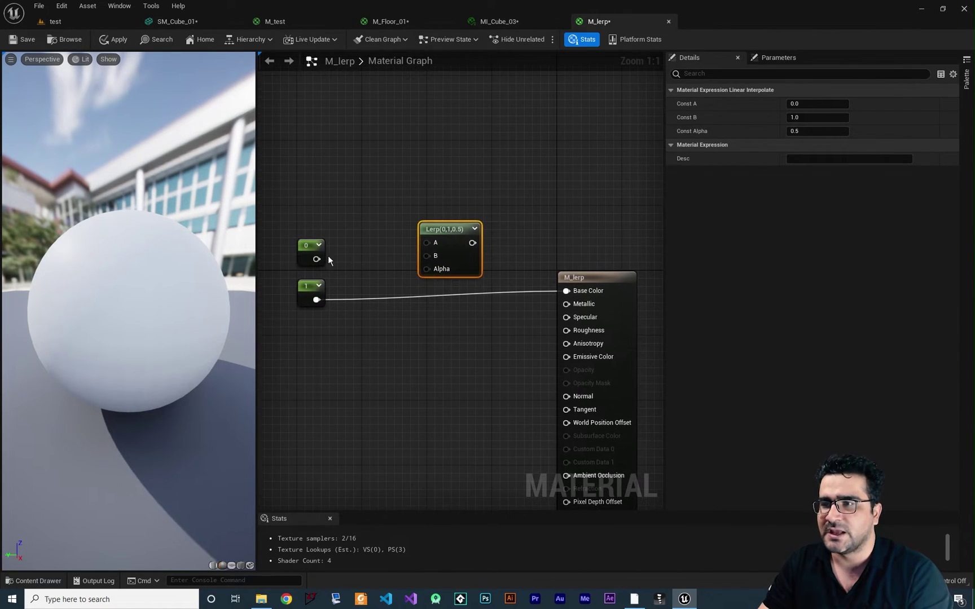
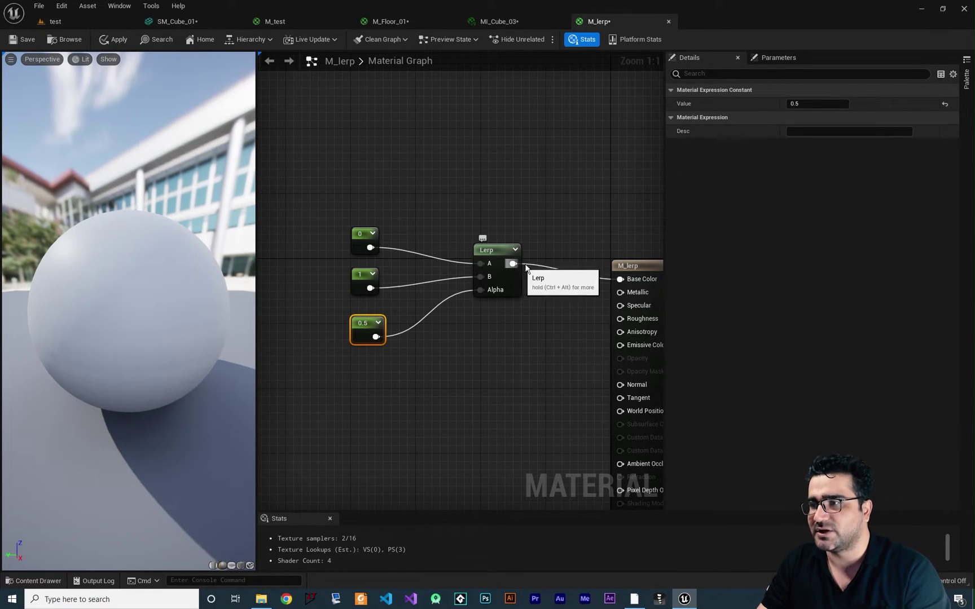
Set the constant feeding the Lerp node's B input to 100.
left_click(363, 274)
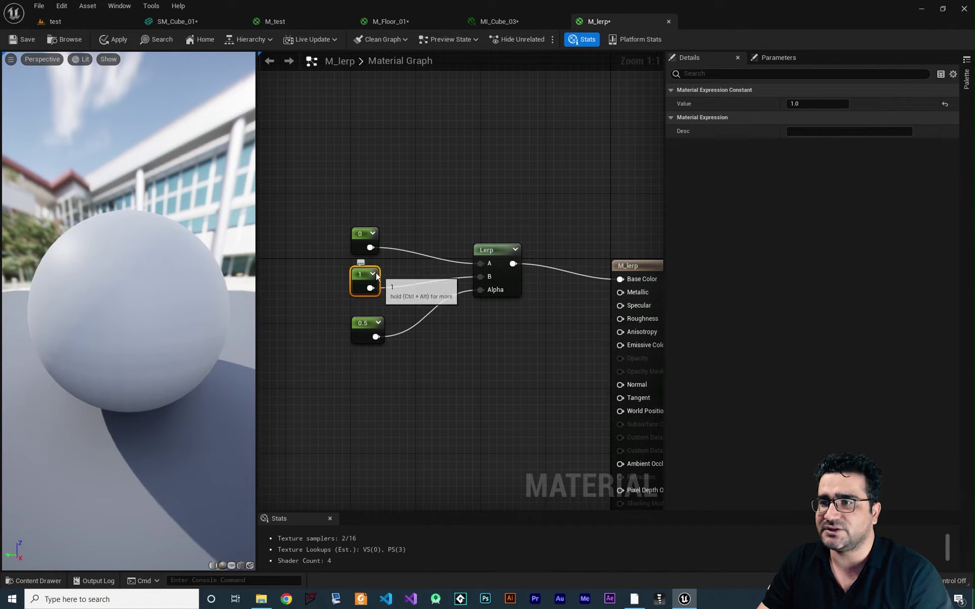
left_click(818, 104)
type("100")
key("Return")
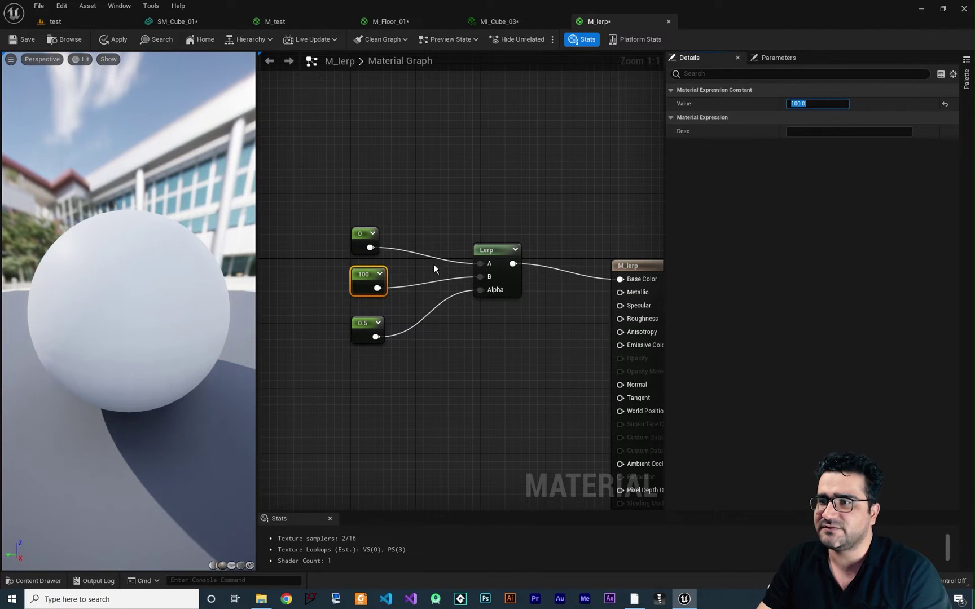
right_click_drag(434, 269, 401, 268)
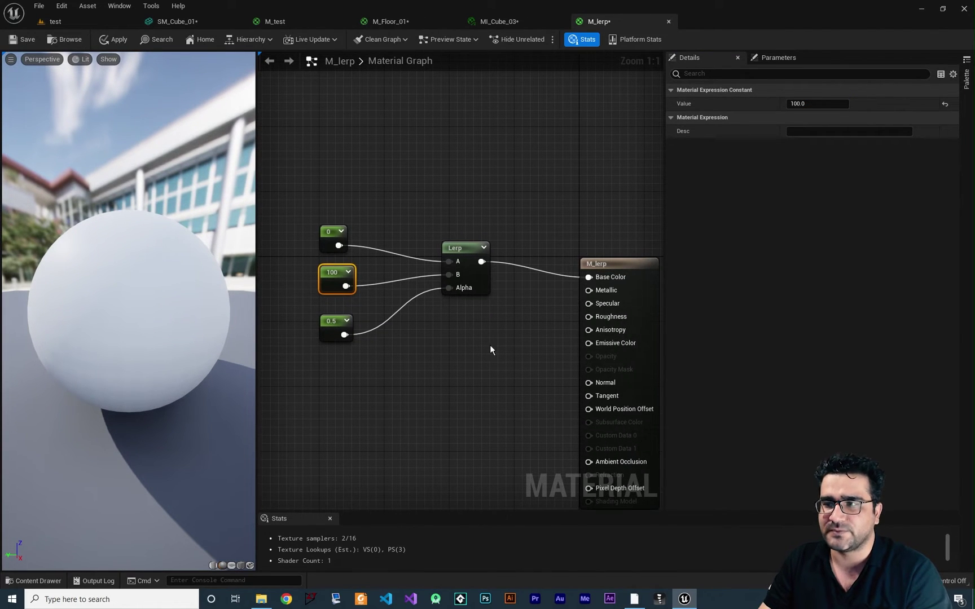
right_click_drag(490, 345, 502, 331)
Delete the three constants feeding the Lerp node and preview the material on a plane.
left_click_drag(376, 293, 342, 337)
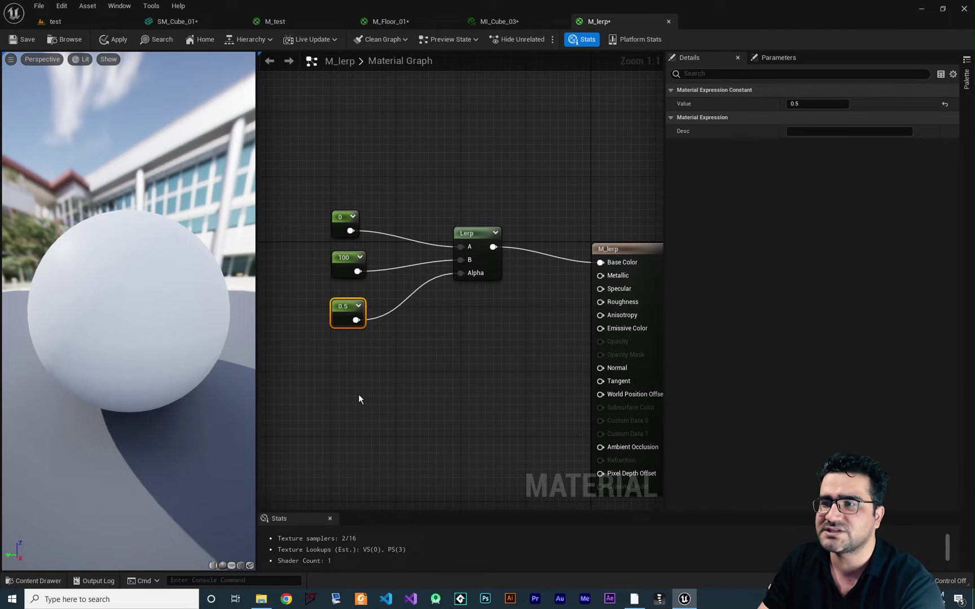
key("Delete")
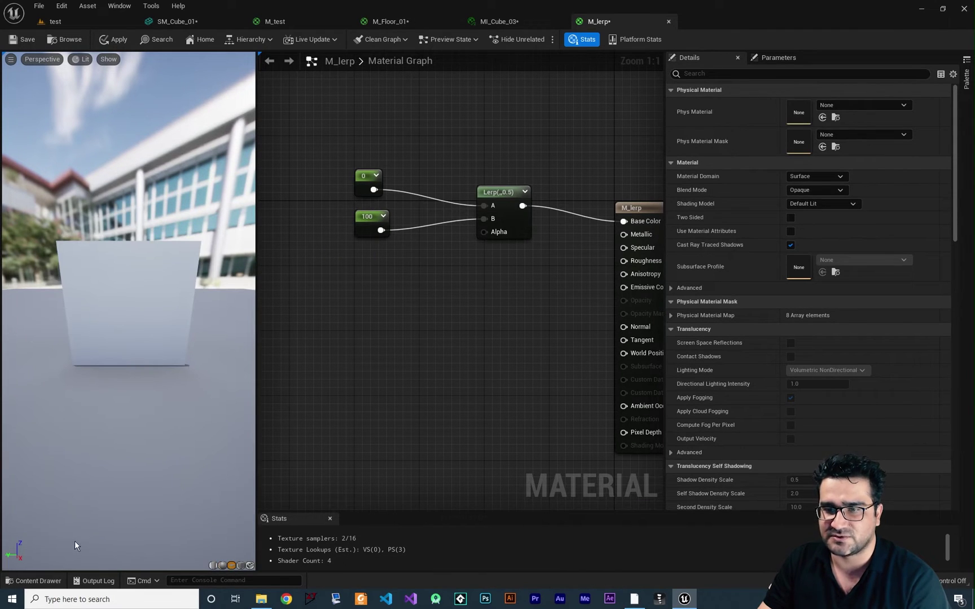
key("Delete")
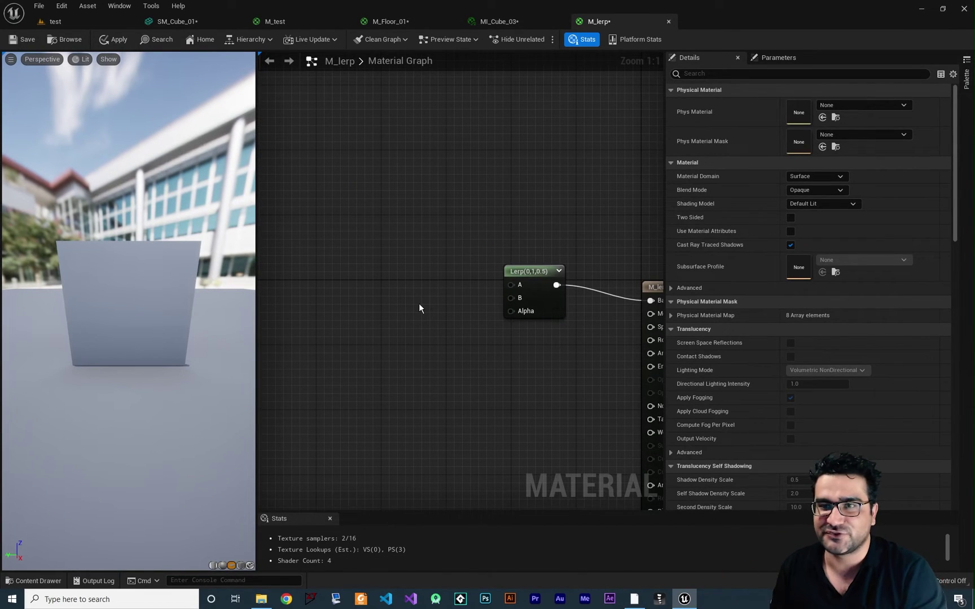
Add two three-component colour constants before the Lerp node and stack them one above the other.
left_click(385, 187)
left_click(389, 261)
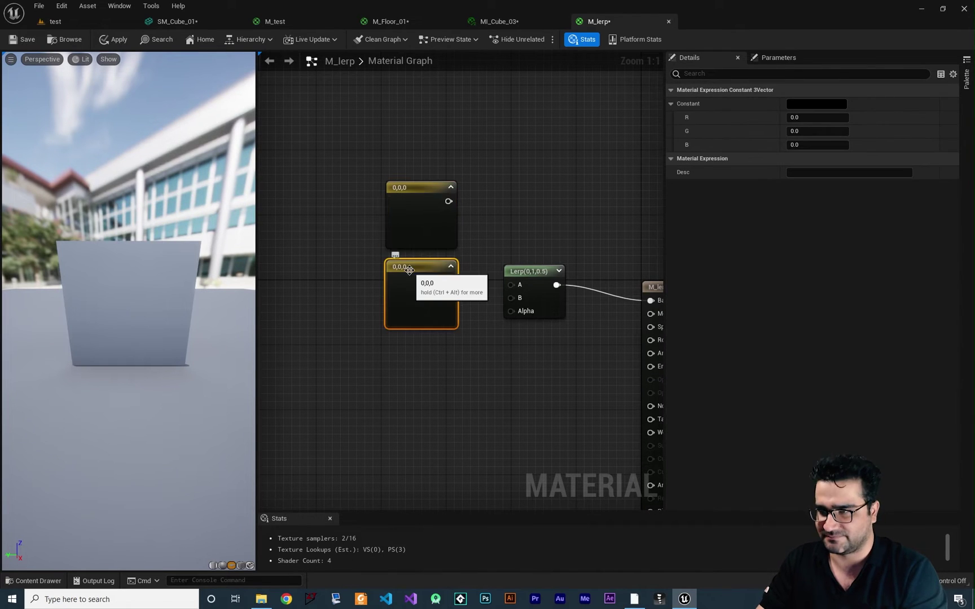
left_click_drag(411, 188, 398, 149)
left_click_drag(419, 264, 403, 232)
Set the upper colour constant to red (1,0,0) and the lower one to blue (0,0,1).
double_click(401, 178)
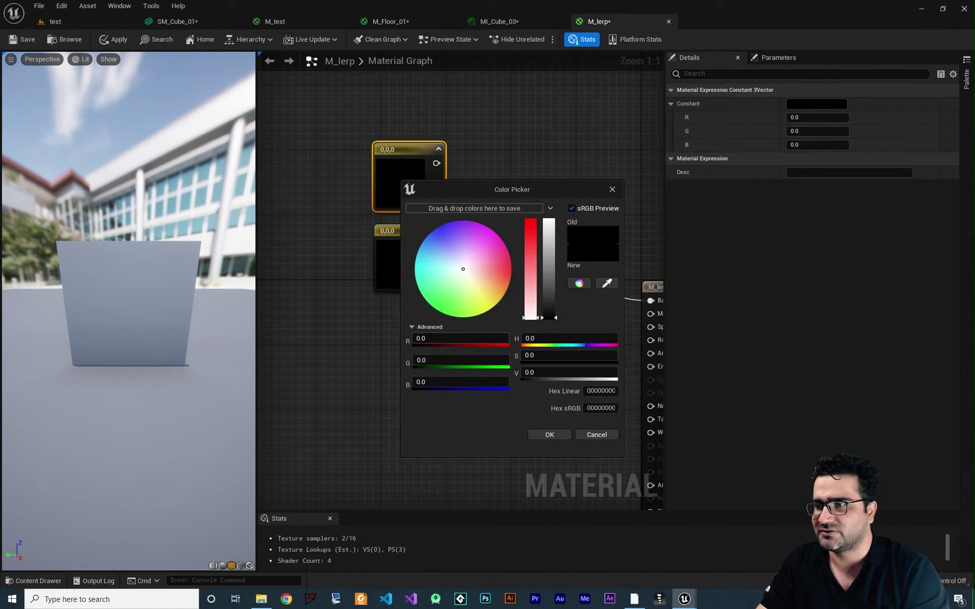
left_click_drag(451, 339, 507, 339)
left_click(543, 435)
double_click(408, 257)
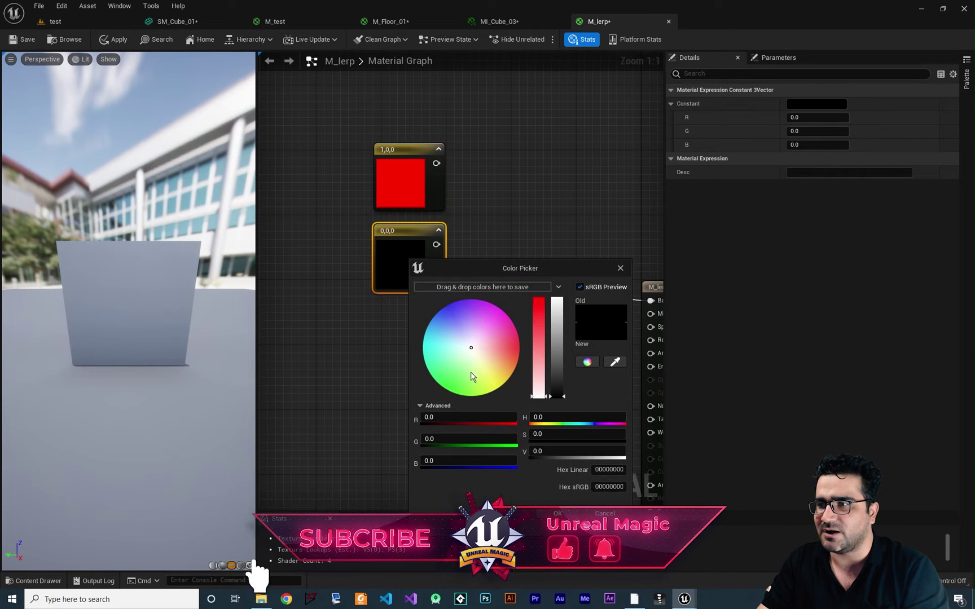
left_click_drag(464, 461, 518, 462)
left_click(553, 514)
Connect the red colour to the Lerp node's A input and the blue colour to its B input.
right_click_drag(462, 345, 442, 354)
left_click_drag(416, 173, 491, 293)
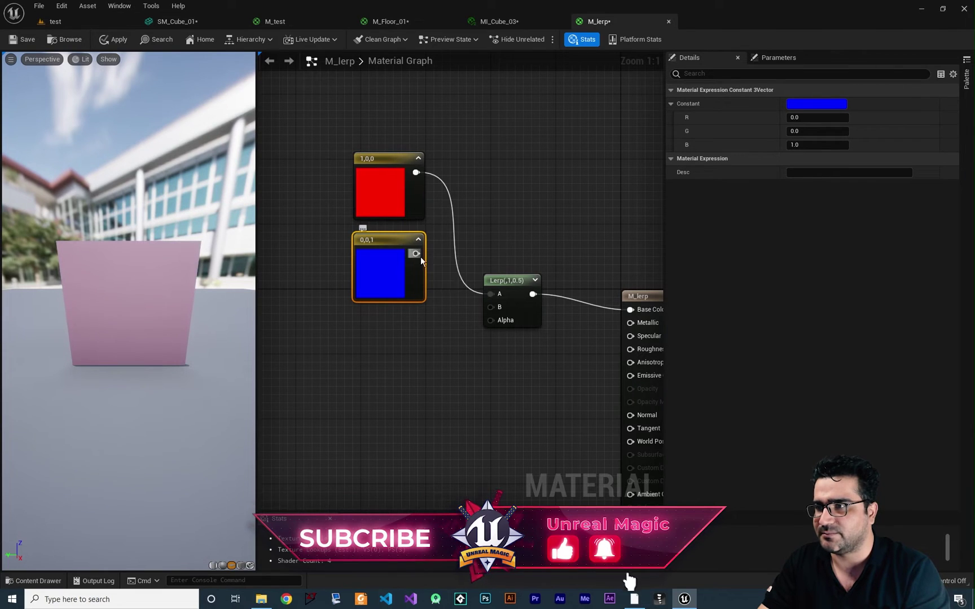
left_click_drag(415, 254, 491, 307)
Try Const Alpha values of 0 and 1 on the Lerp node, and return it to 0.5.
left_click(508, 280)
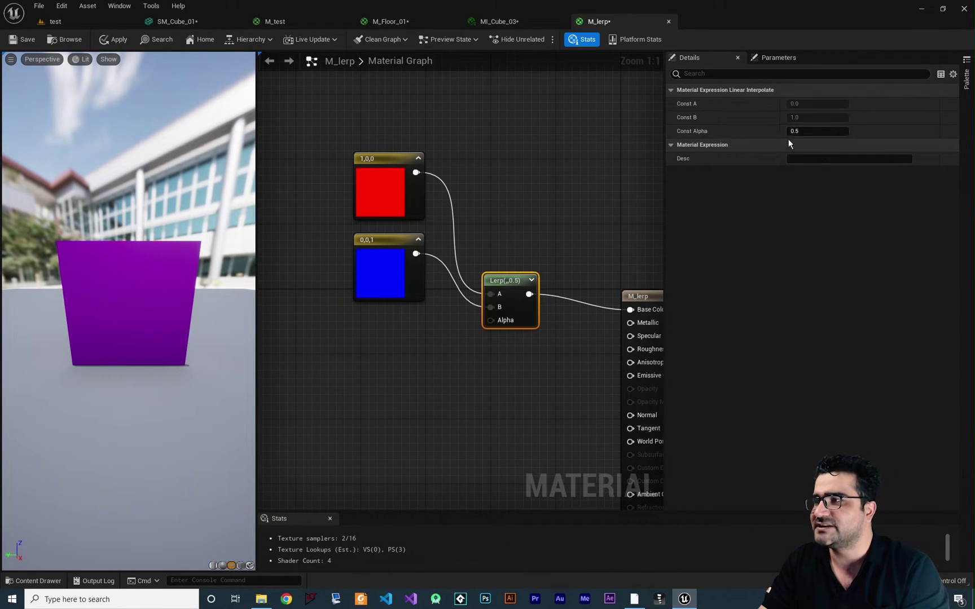
left_click(806, 131)
type("0")
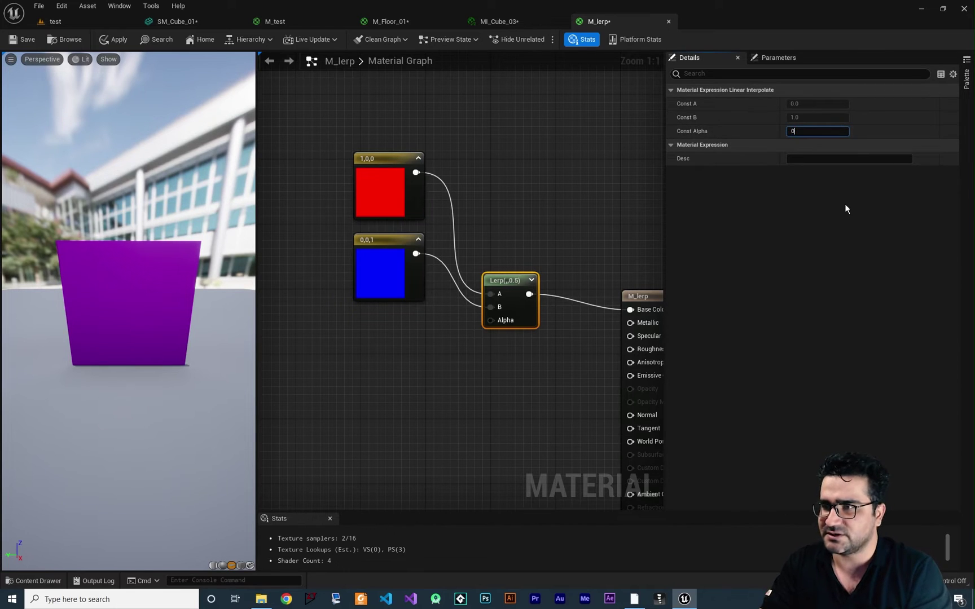
key("Return")
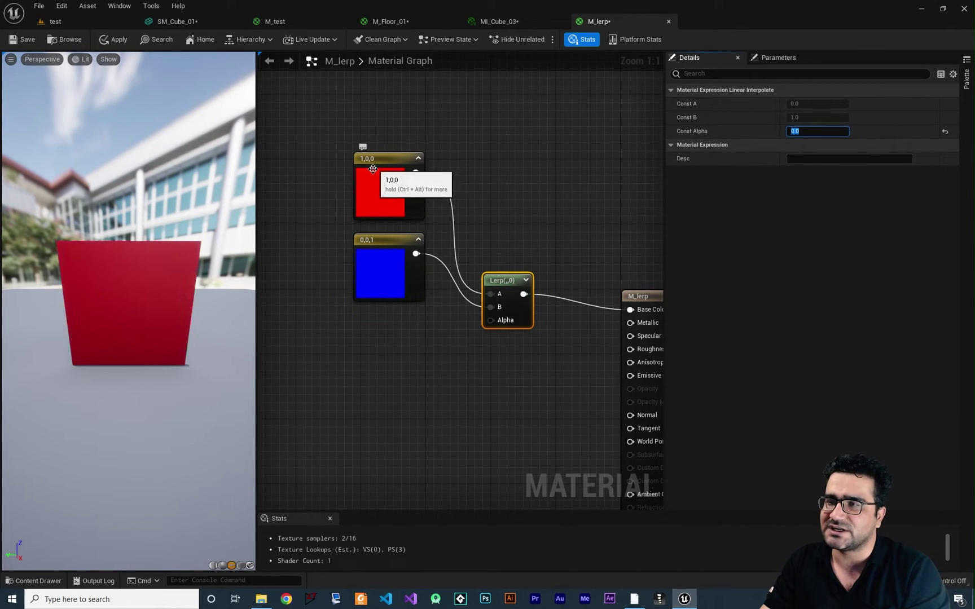
type("1")
key("Return")
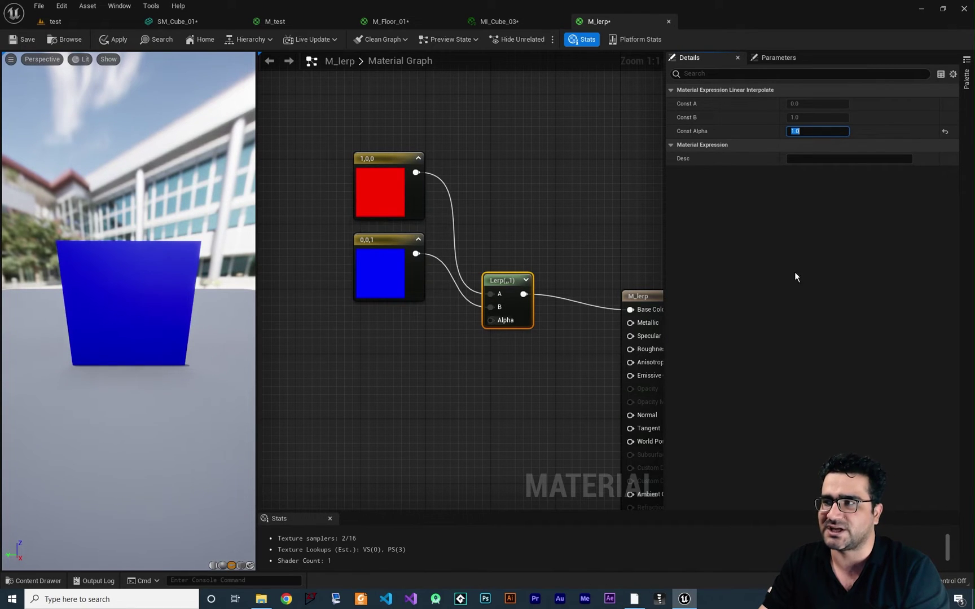
type("0.5")
key("Return")
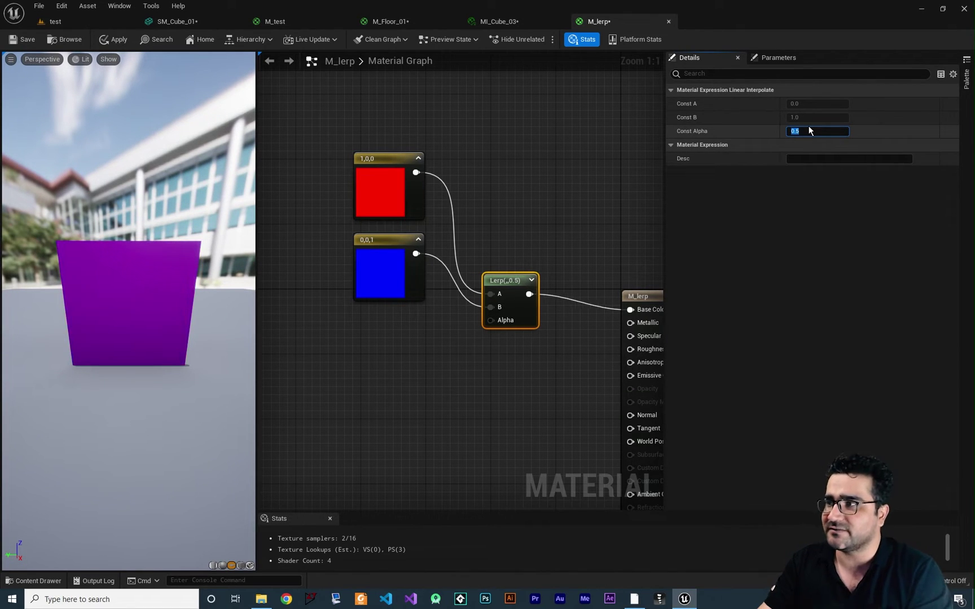
Drive the Lerp node's Alpha with a new single-value constant of 0.5, and delete that constant.
right_click_drag(414, 342, 445, 329)
left_click(413, 346)
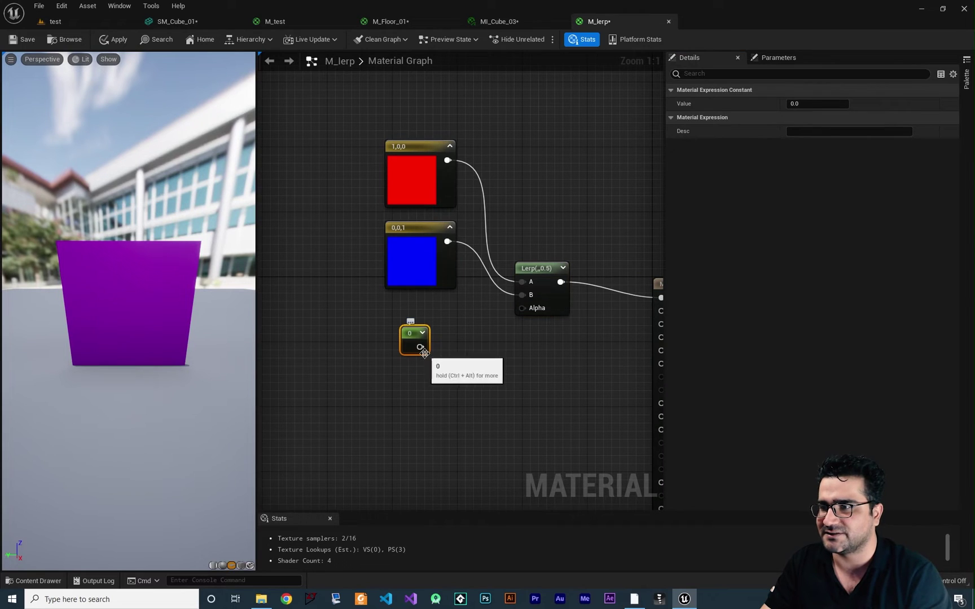
left_click_drag(420, 347, 522, 308)
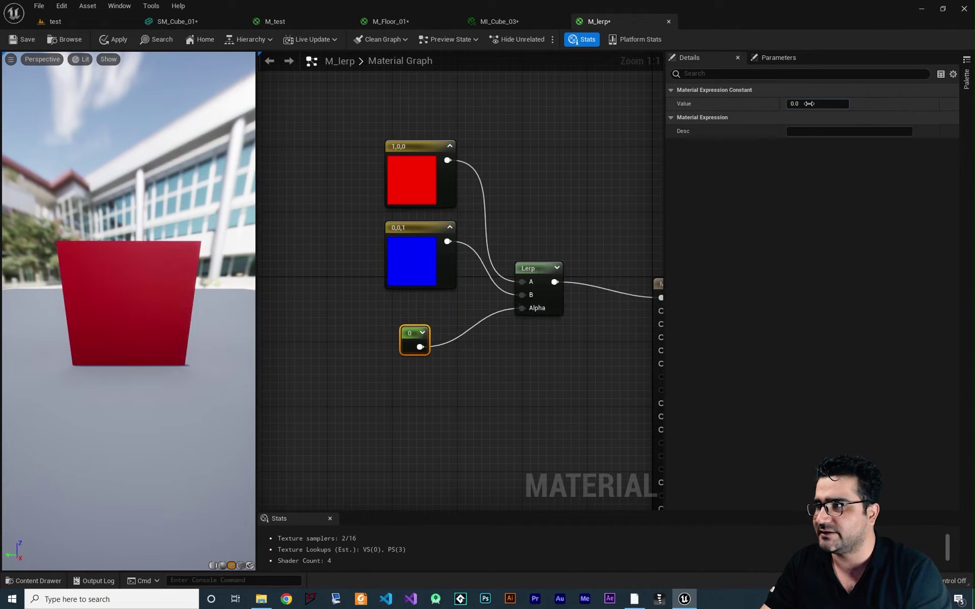
type(".5")
key("Return")
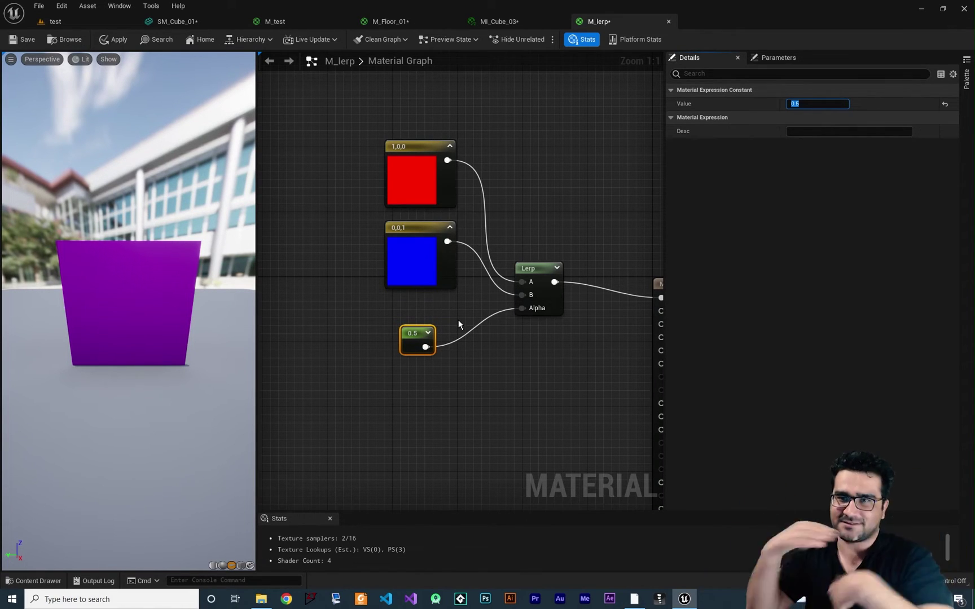
right_click_drag(458, 319, 412, 313)
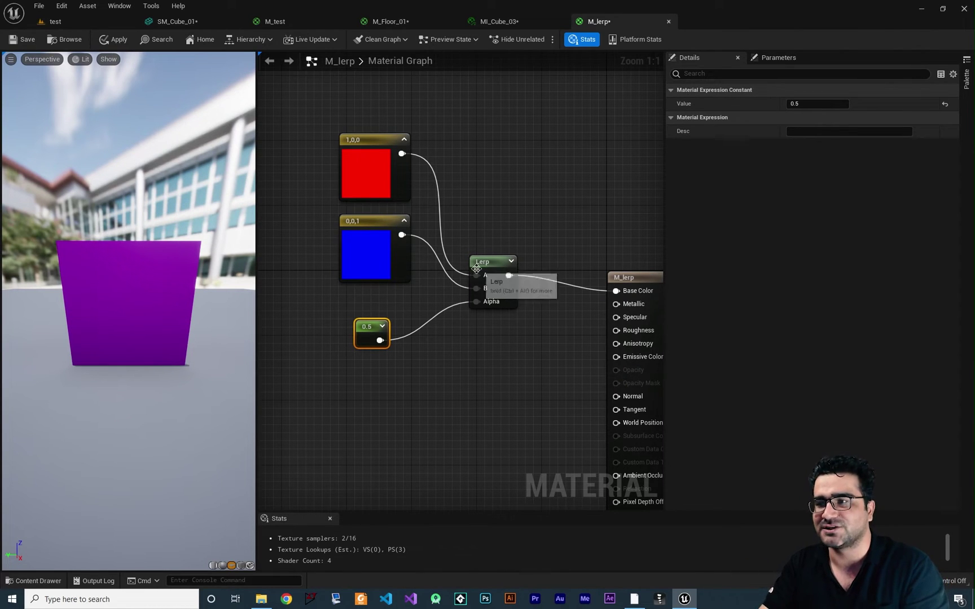
right_click_drag(427, 396, 434, 387)
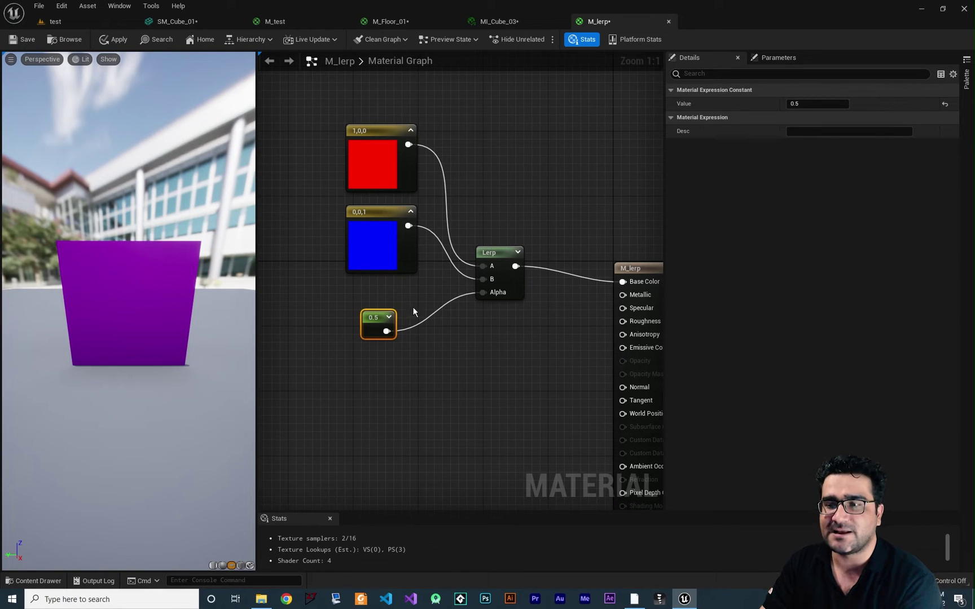
key("Delete")
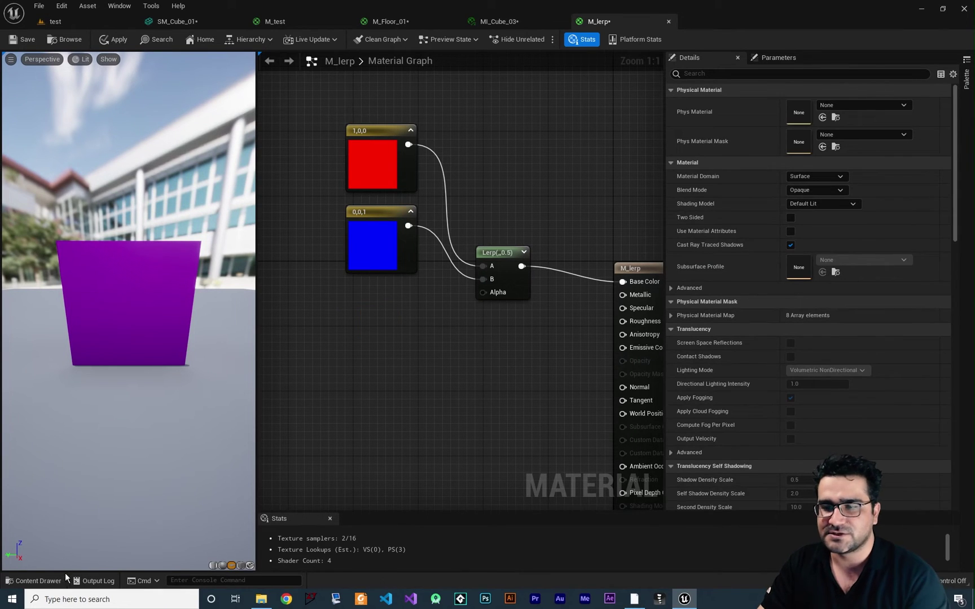
Place the WidgetGridVertexColorMaterial texture in the graph below the blue colour and open the texture for inspection.
left_click(42, 580)
left_click_drag(511, 529, 389, 339)
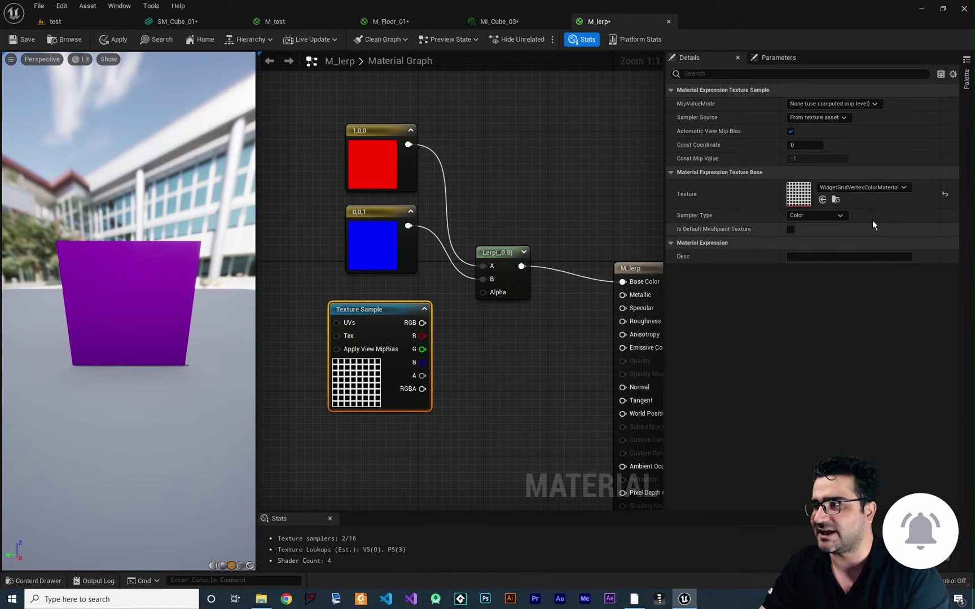
double_click(798, 194)
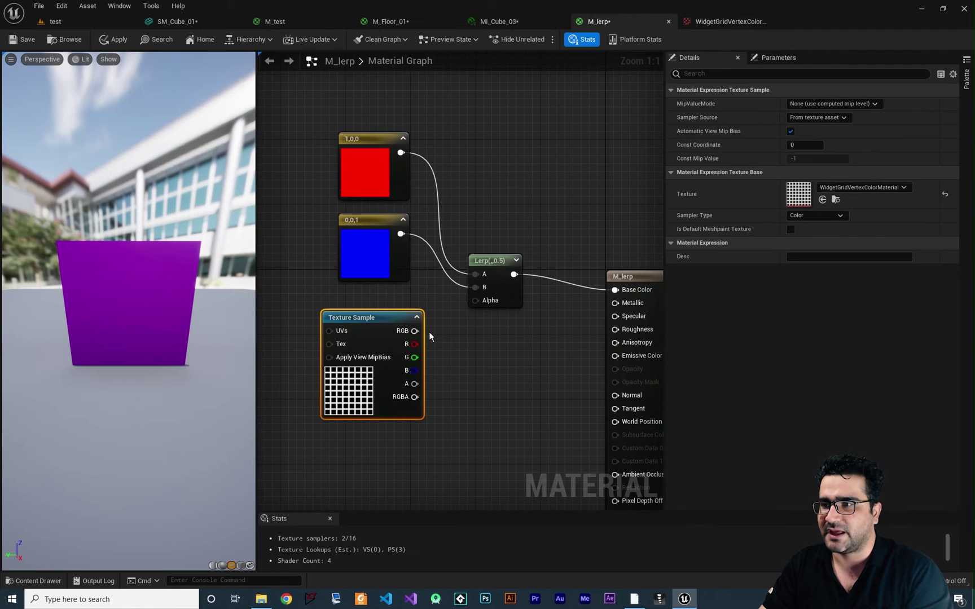
Connect the Texture Sample's RGB output to the Lerp node's Alpha and save M_lerp.
left_click_drag(415, 331, 475, 300)
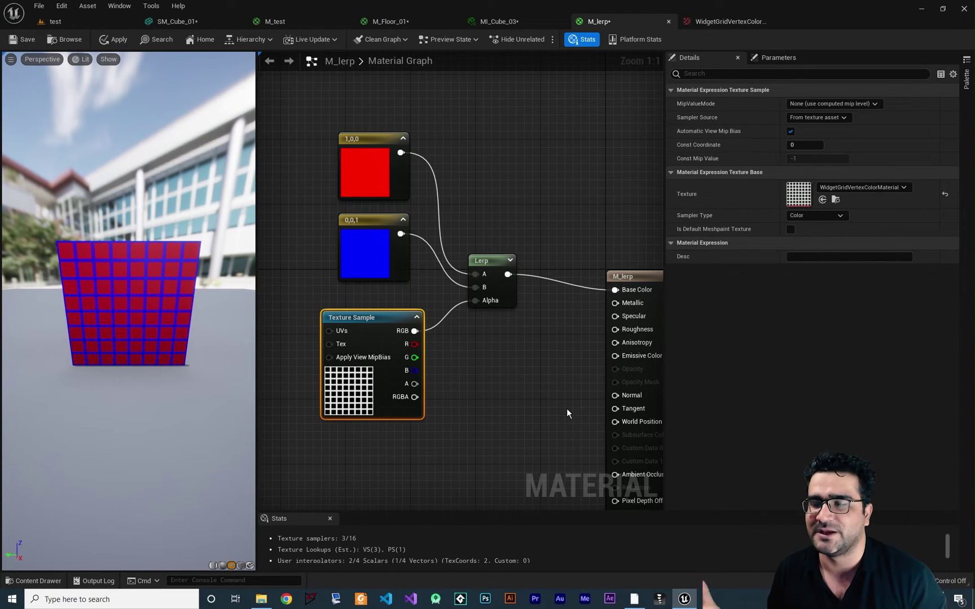
key("ctrl+s")
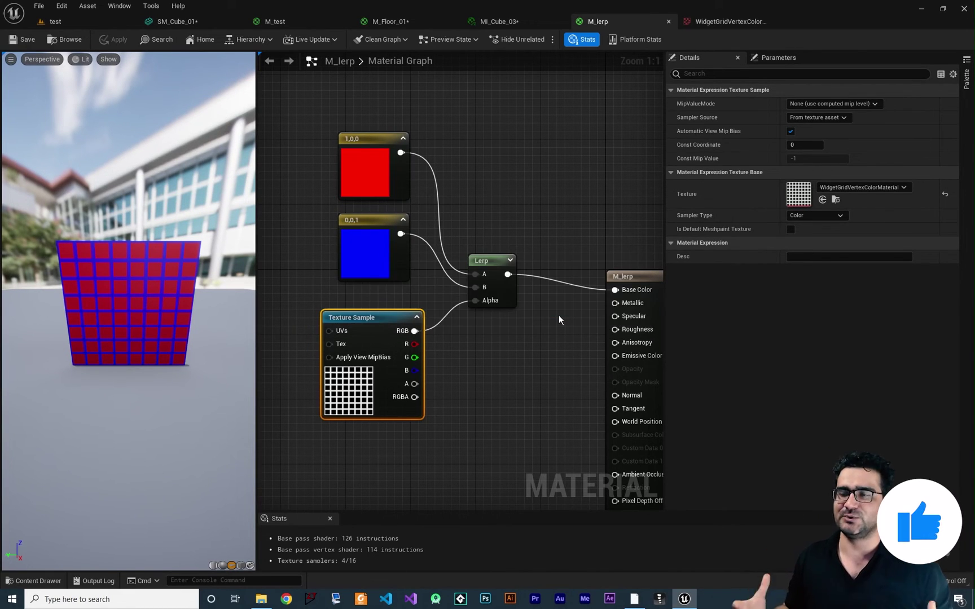
Switch to M_test and add a LinearInterpolate node between the Vertex Color node and the material node.
left_click(282, 22)
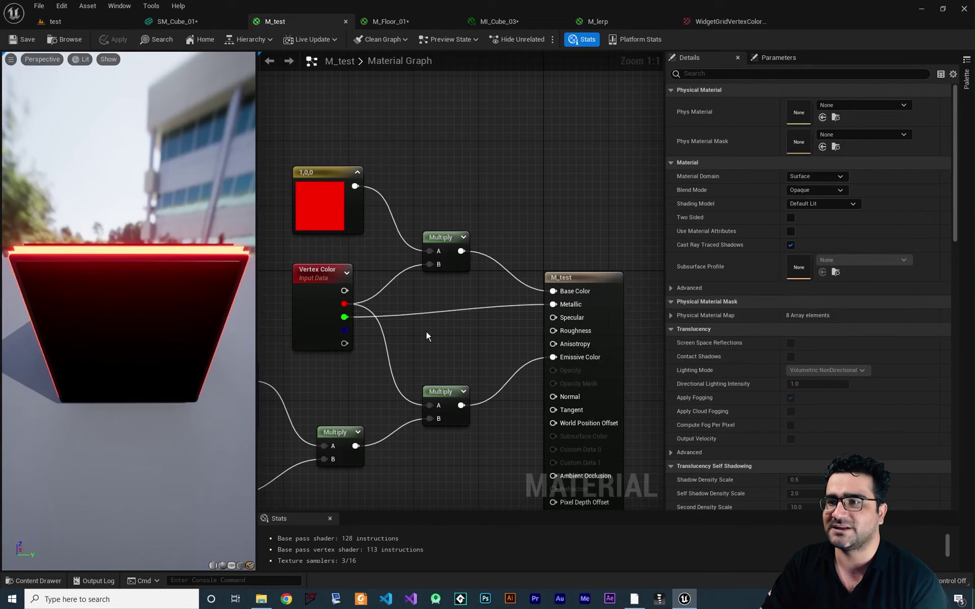
right_click_drag(424, 337, 479, 295)
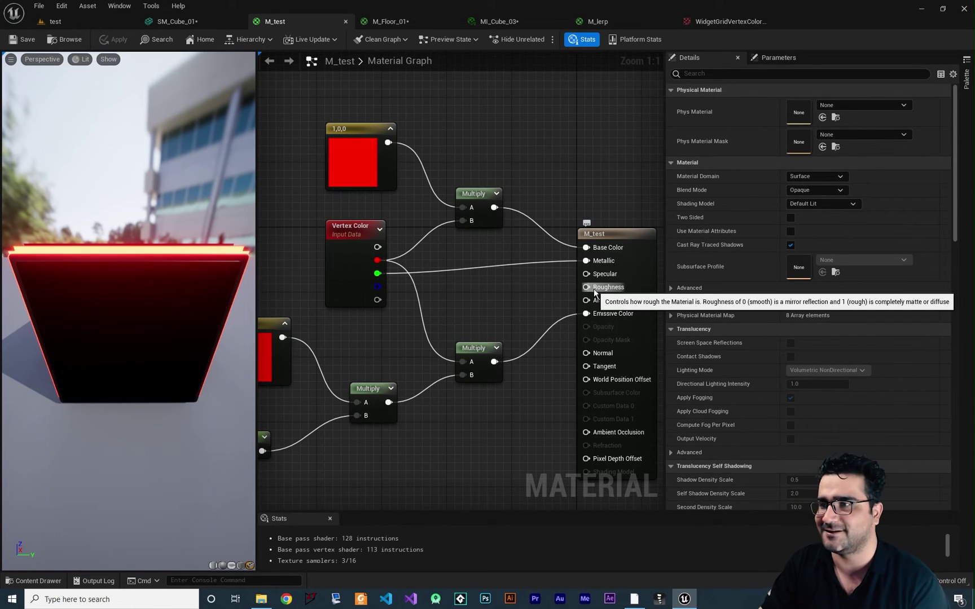
right_click_drag(446, 309, 450, 269)
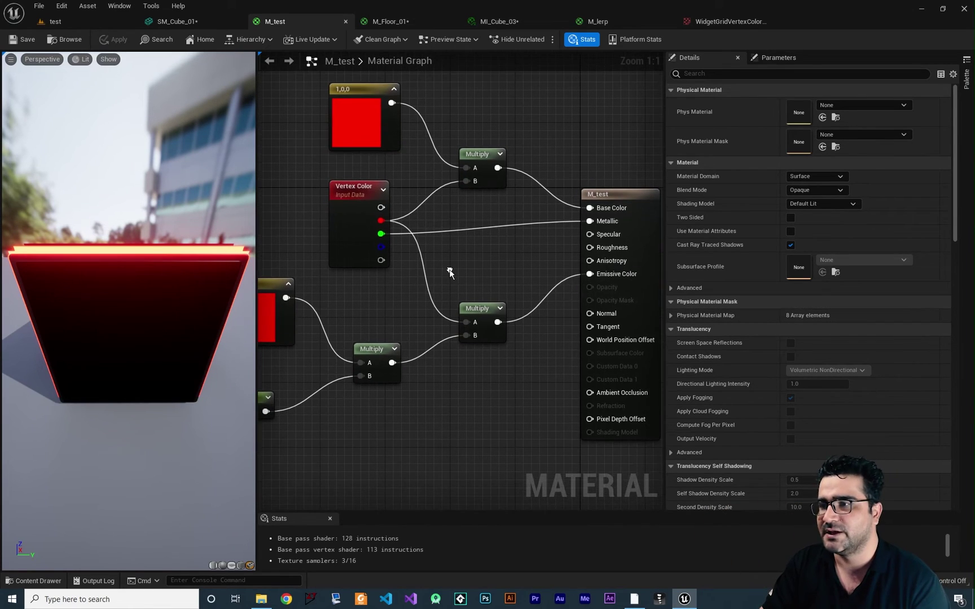
key("l")
left_click(488, 234)
left_click_drag(501, 238, 483, 225)
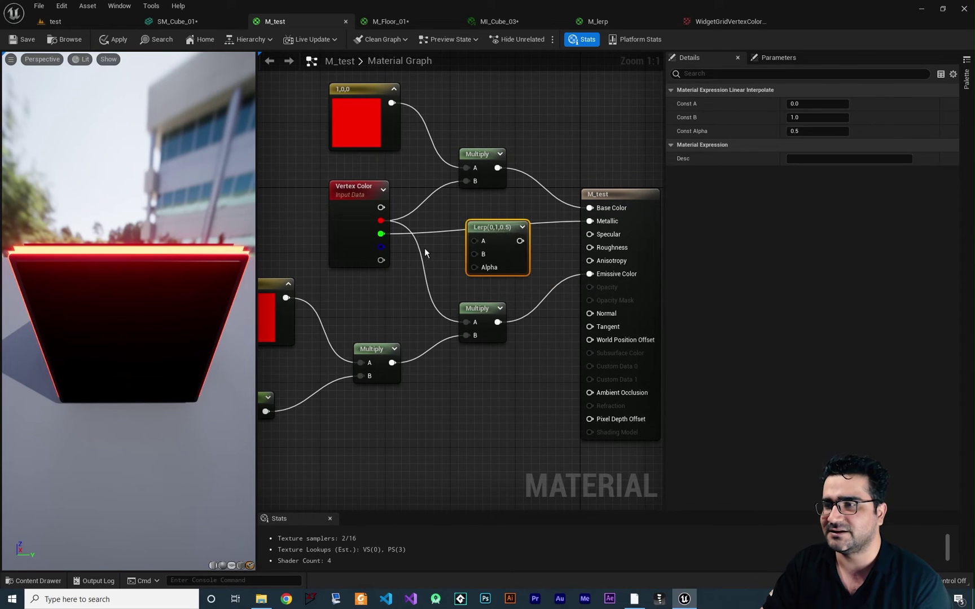
Move the upper red colour, Vertex Color and upper Multiply nodes farther from the material node to make room around the Lerp.
right_click_drag(420, 248, 502, 246)
left_click_drag(434, 188, 337, 187)
left_click_drag(438, 89, 339, 89)
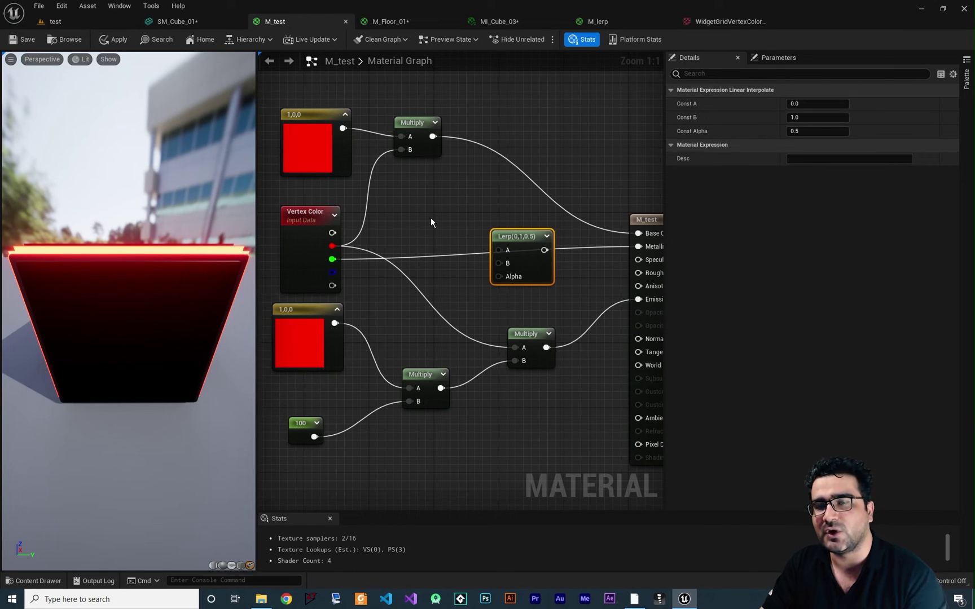
Add two single-value constants stacked before the Lerp node and set the lower one to 1.
left_click(420, 199)
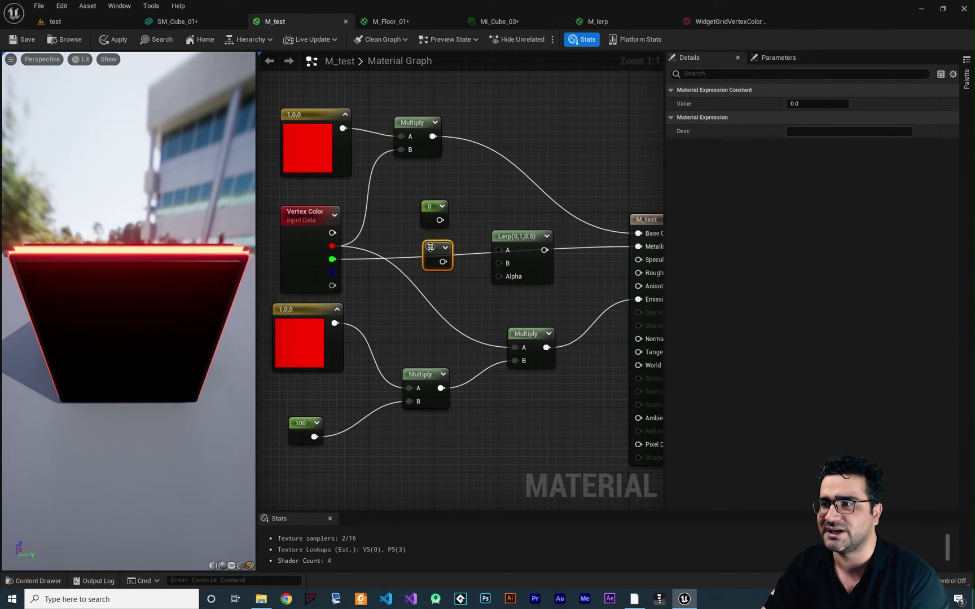
mouse_move(432, 205)
left_mouse_down()
mouse_move(436, 171)
mouse_move(438, 187)
left_mouse_up()
left_click_drag(437, 247, 437, 186)
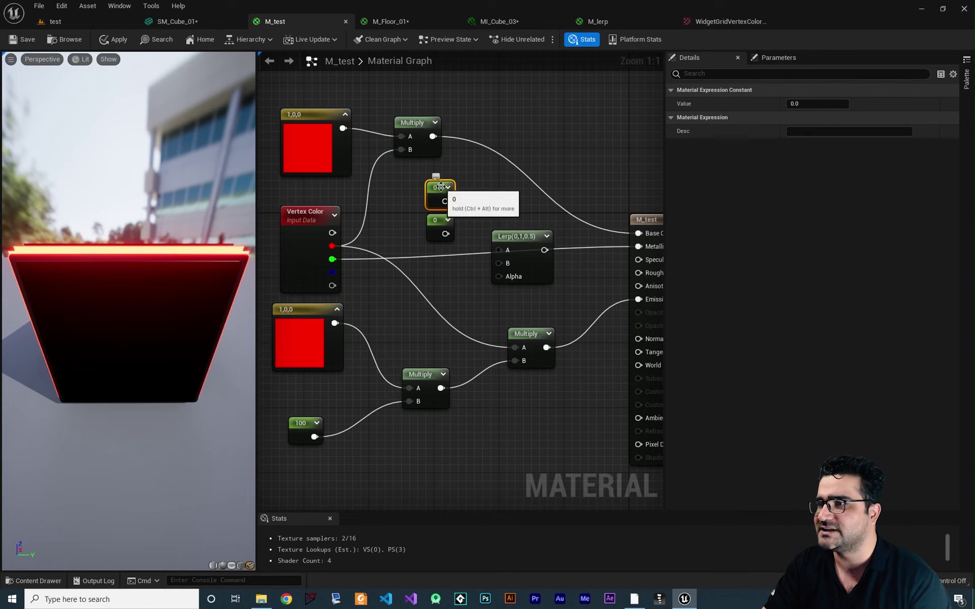
left_click(439, 222)
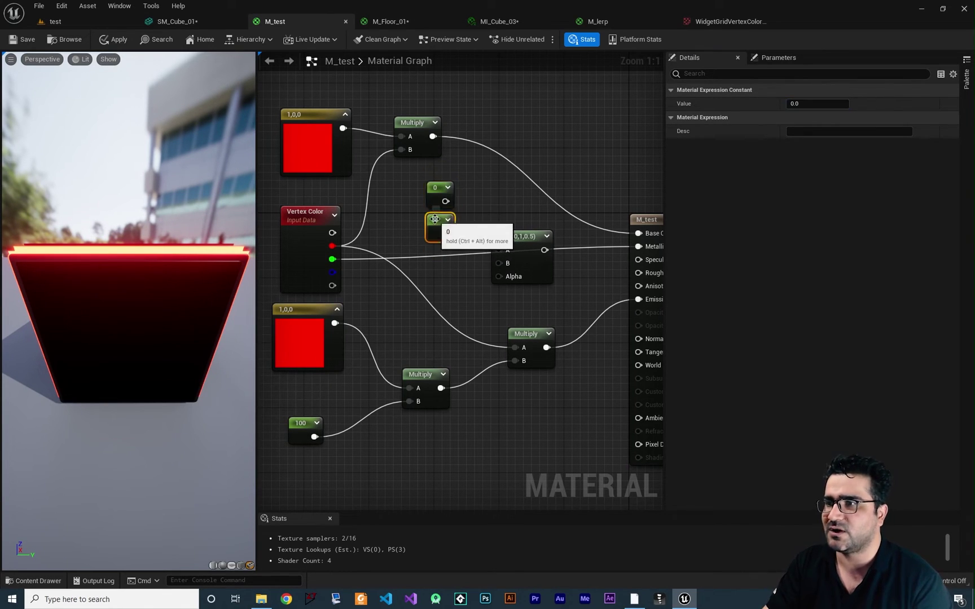
key("Return")
Connect Vertex Color's green output to M_test's Base Color in place of the Multiply node.
right_click_drag(395, 239, 369, 248)
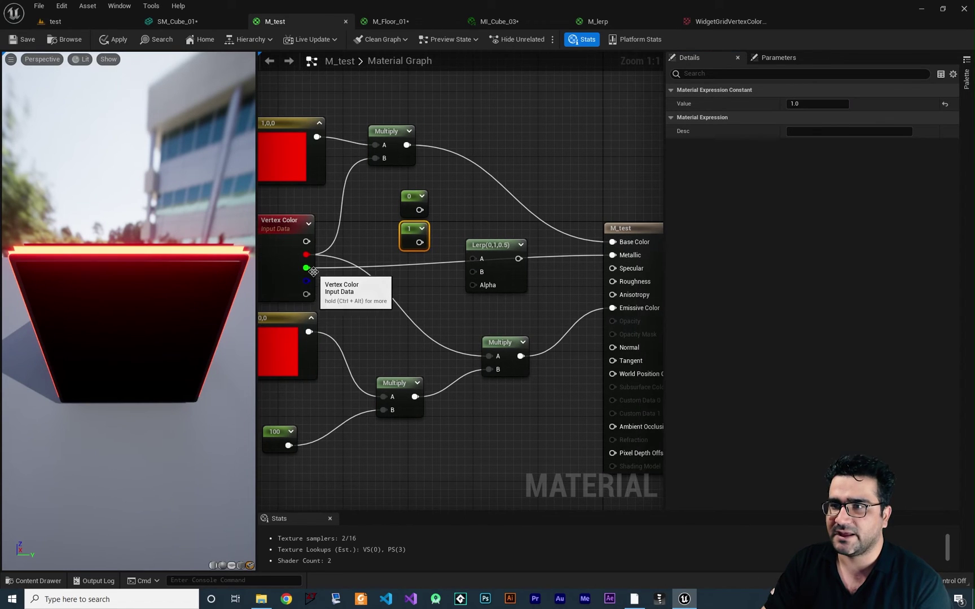
left_click_drag(307, 268, 612, 242)
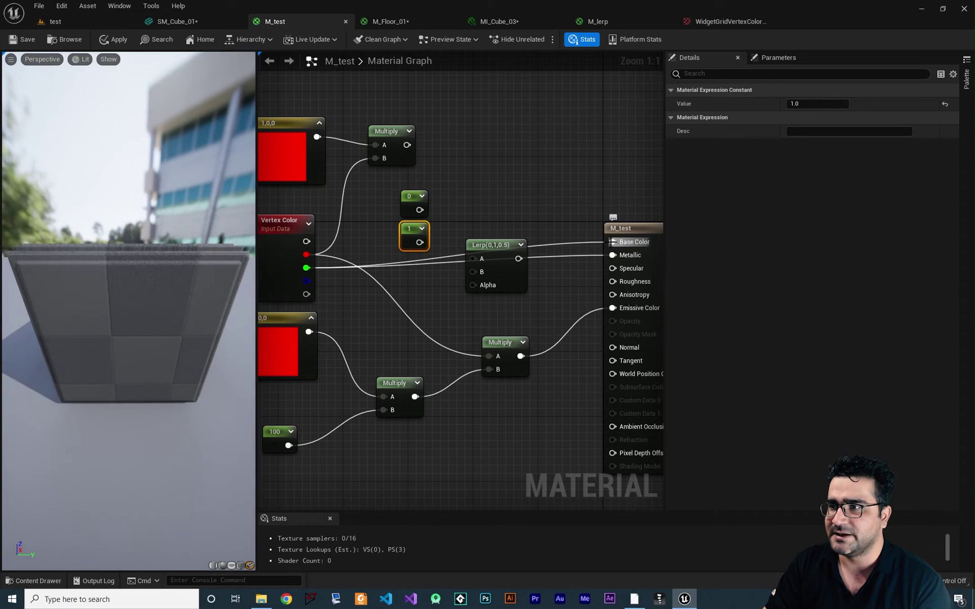
Disconnect M_test's Metallic and Emissive Color inputs to preview the green vertex-colour mask on the cube, and undo the test connections.
left_click(612, 255, "alt")
left_click(613, 308, "alt")
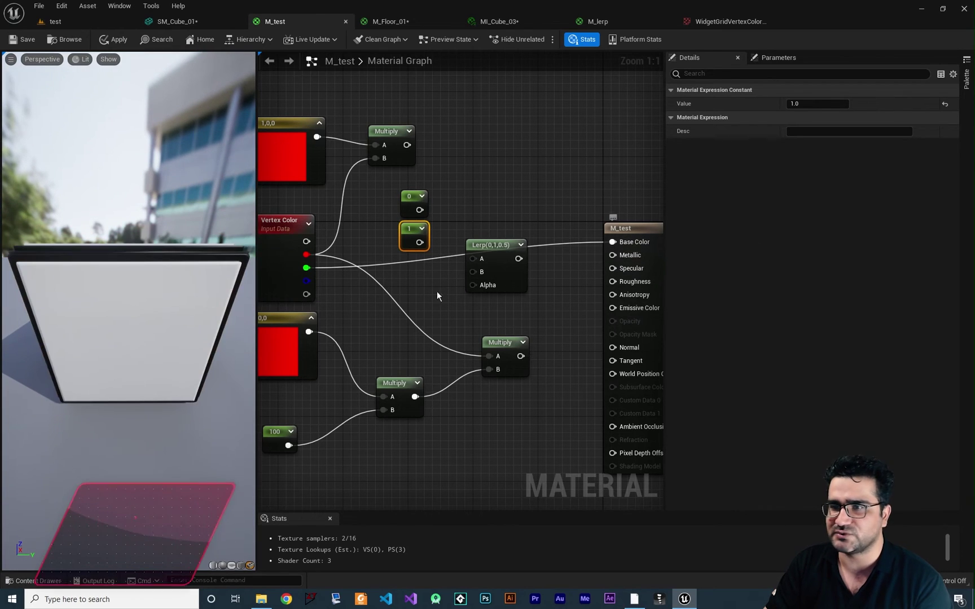
left_click_drag(96, 317, 138, 317)
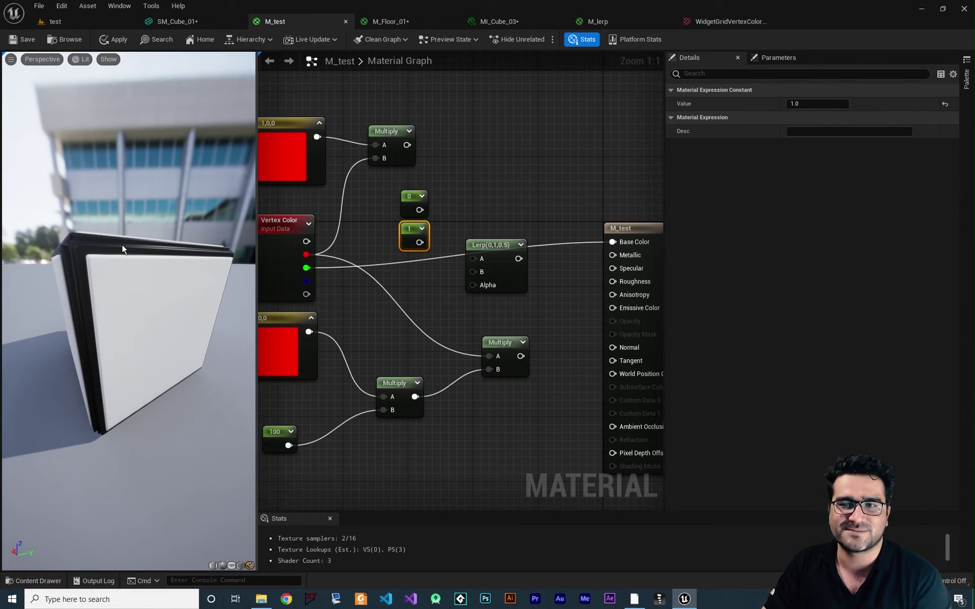
right_click_drag(420, 290, 415, 298)
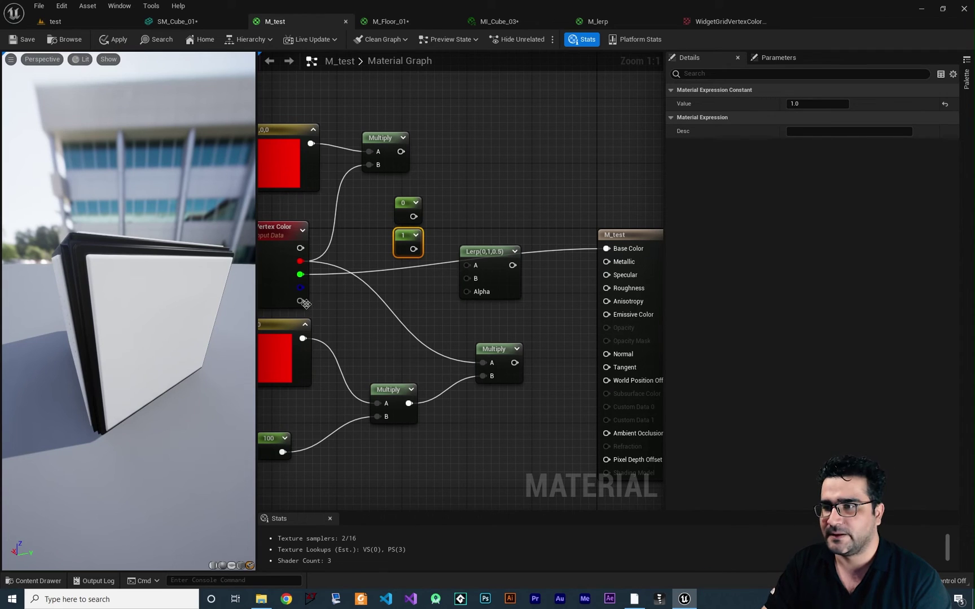
key("ctrl+z")
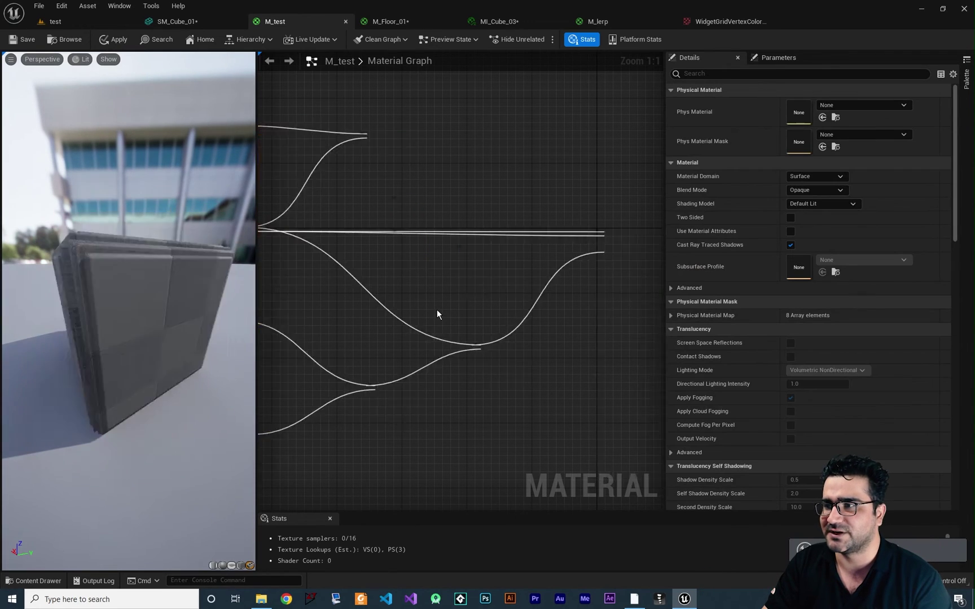
Connect Vertex Color's green output to the Lerp's Alpha, the constant 0 to B and the constant 1 to A.
right_click_drag(412, 301, 436, 294)
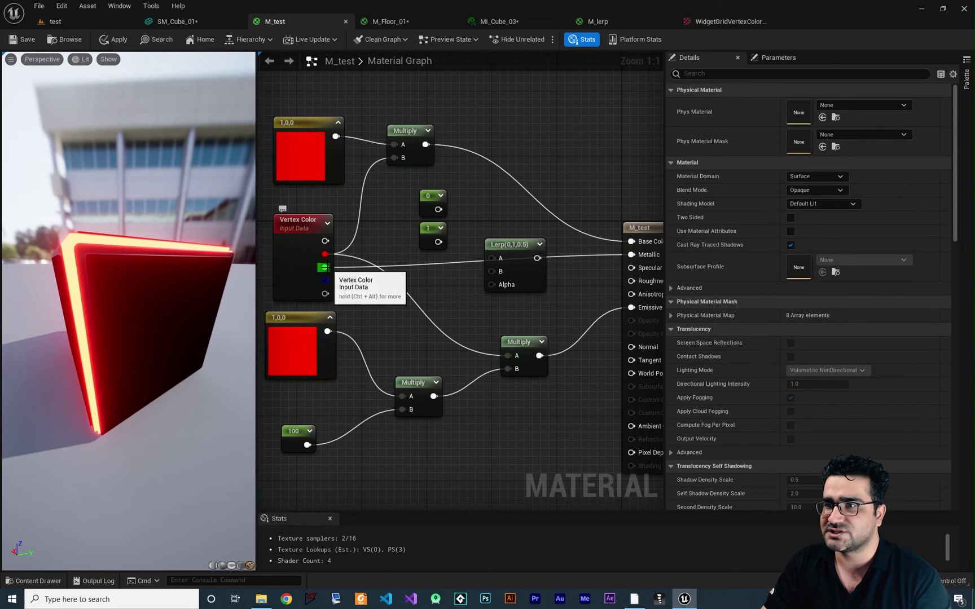
left_click_drag(324, 267, 432, 285)
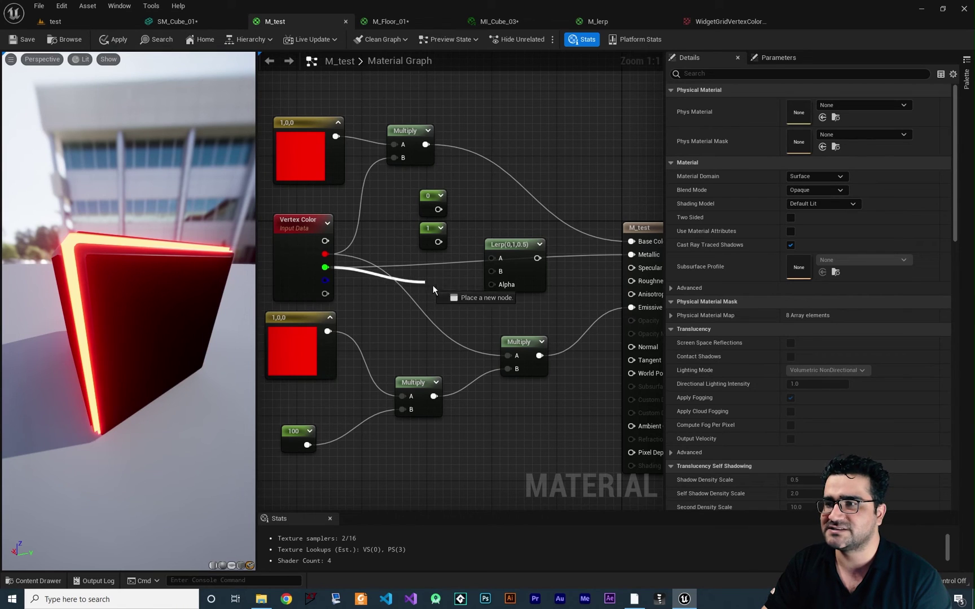
left_click_drag(492, 286, 492, 285)
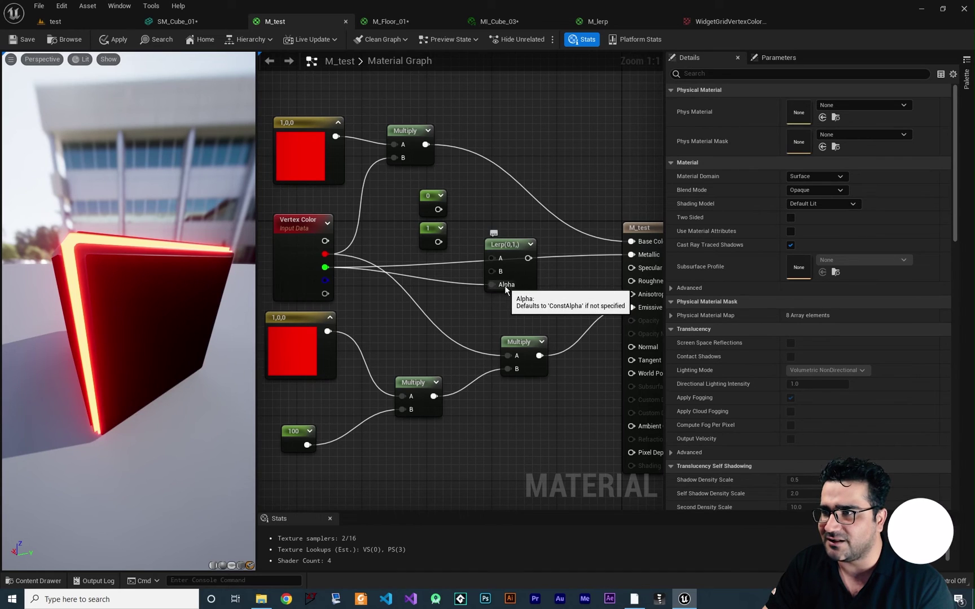
left_click_drag(435, 209, 492, 271)
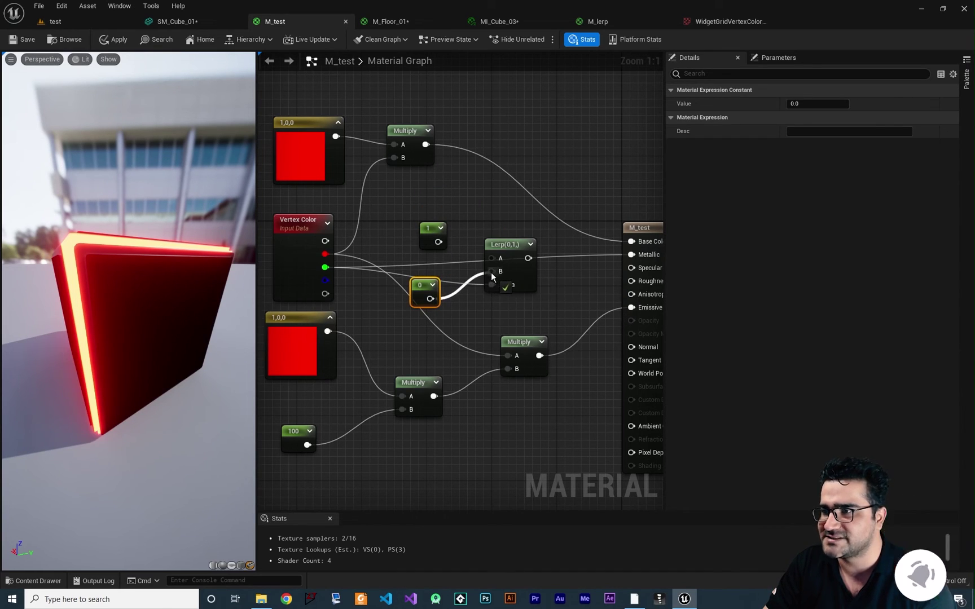
left_click_drag(433, 229, 492, 257)
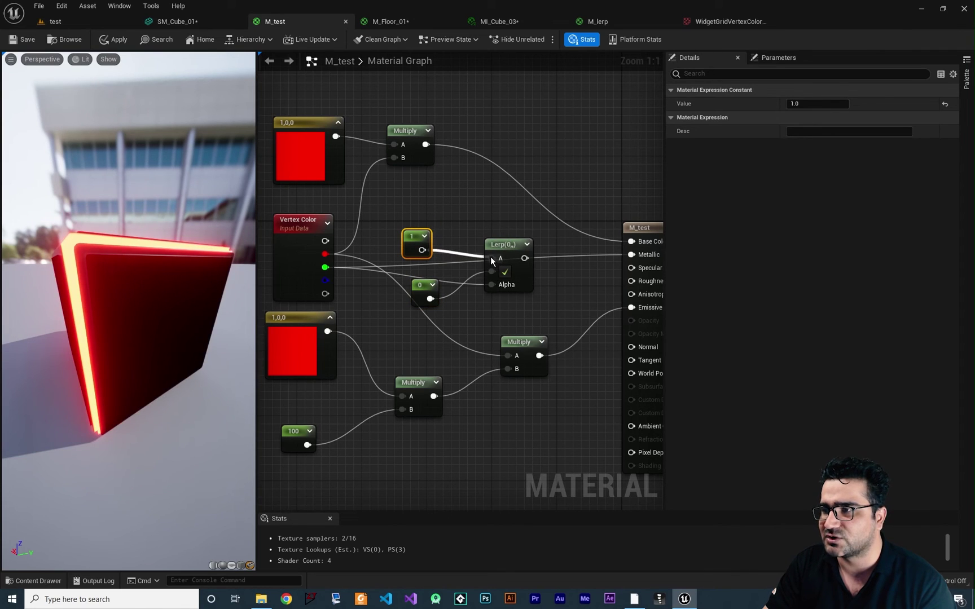
right_click_drag(428, 251, 402, 252)
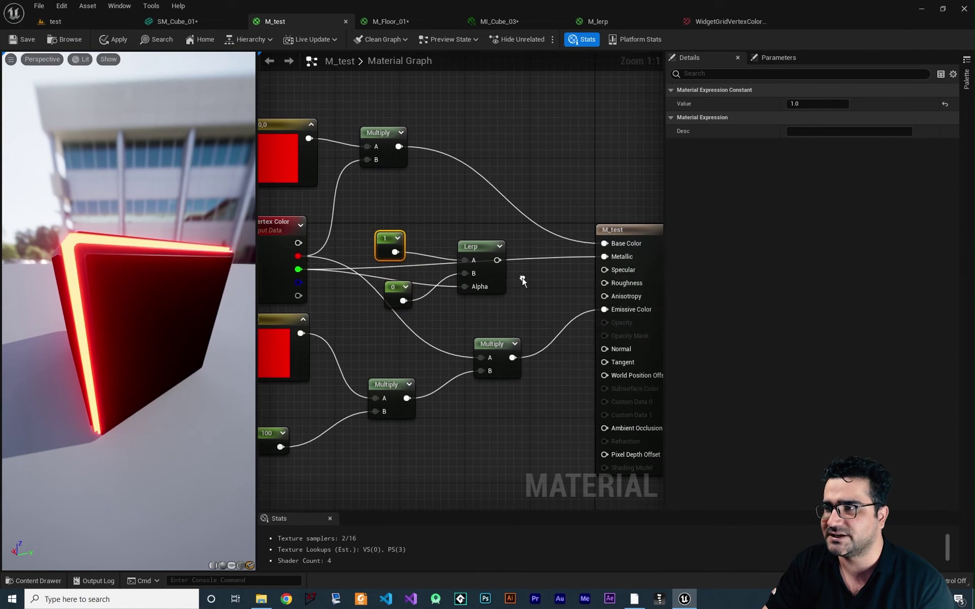
Connect the Lerp output to M_test's Roughness and arrange the Lerp with its two constants above the Multiply node feeding Emissive Color.
left_click_drag(497, 260, 513, 265)
left_click_drag(604, 259, 490, 245)
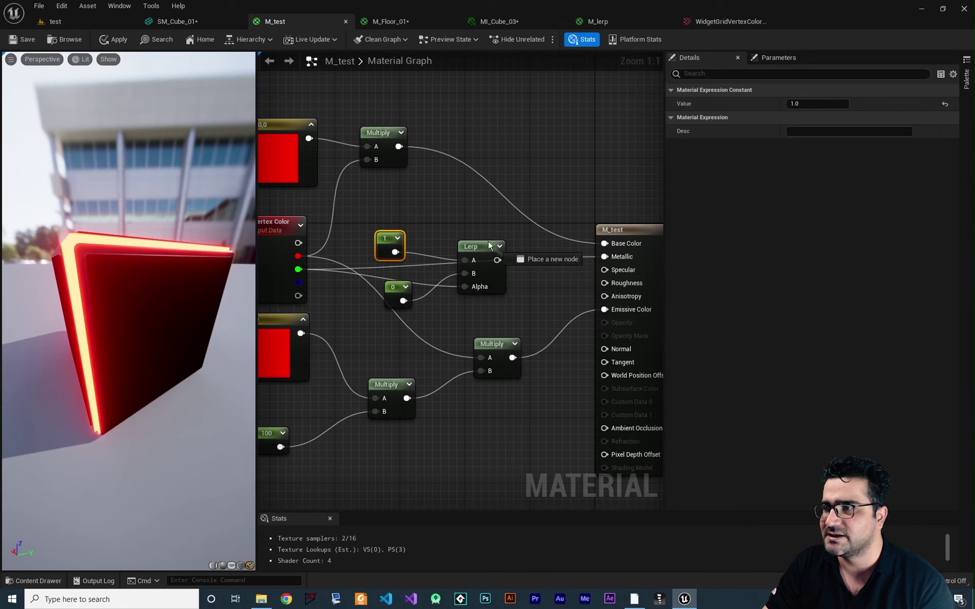
left_click_drag(604, 284, 604, 283)
left_click_drag(476, 245, 492, 278)
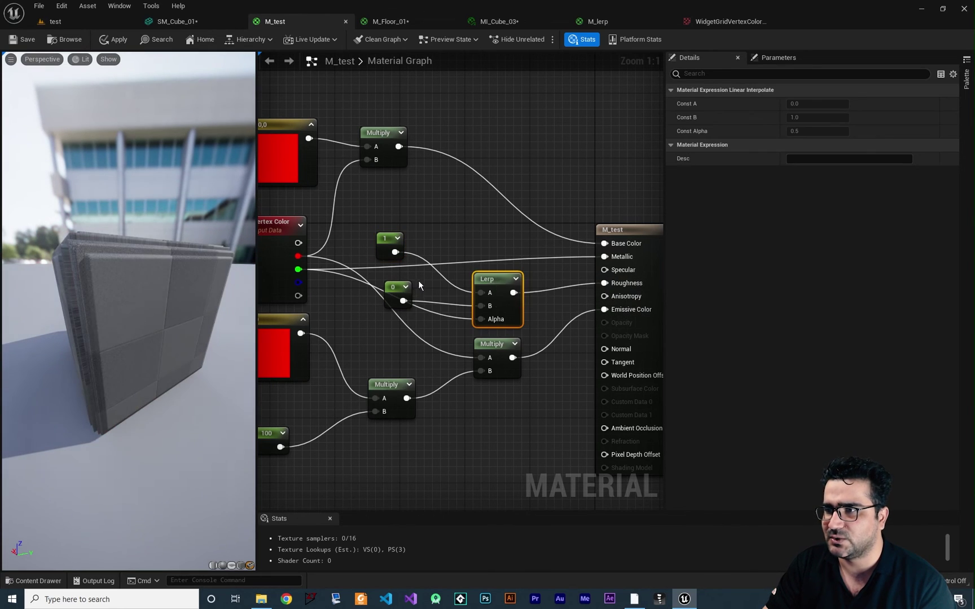
left_click_drag(401, 287, 449, 304)
left_click_drag(396, 242, 405, 250)
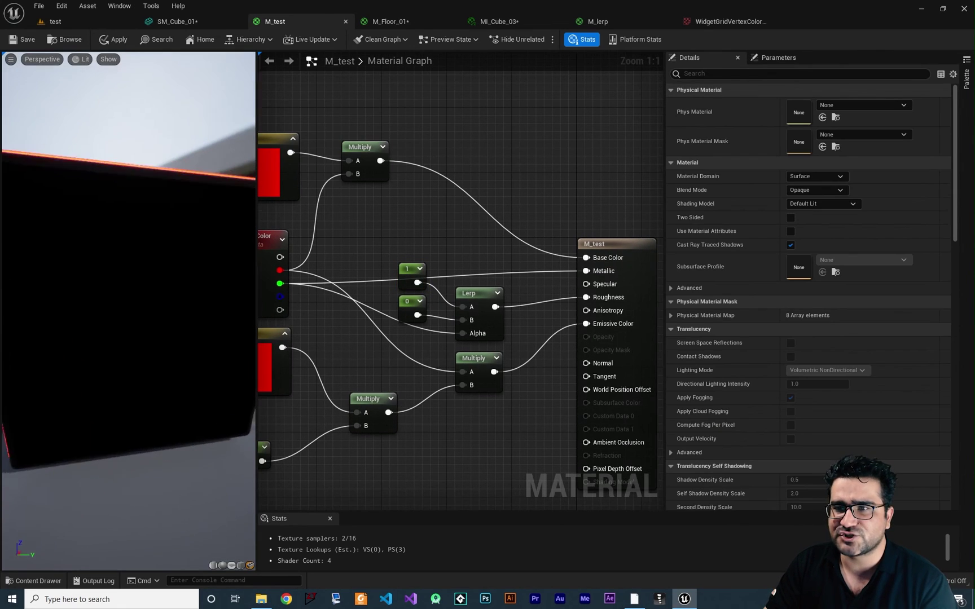
Remove the green vertex-colour connection from M_test's Metallic input and examine the reflections on the cube's faces.
left_click_drag(158, 310, 107, 307)
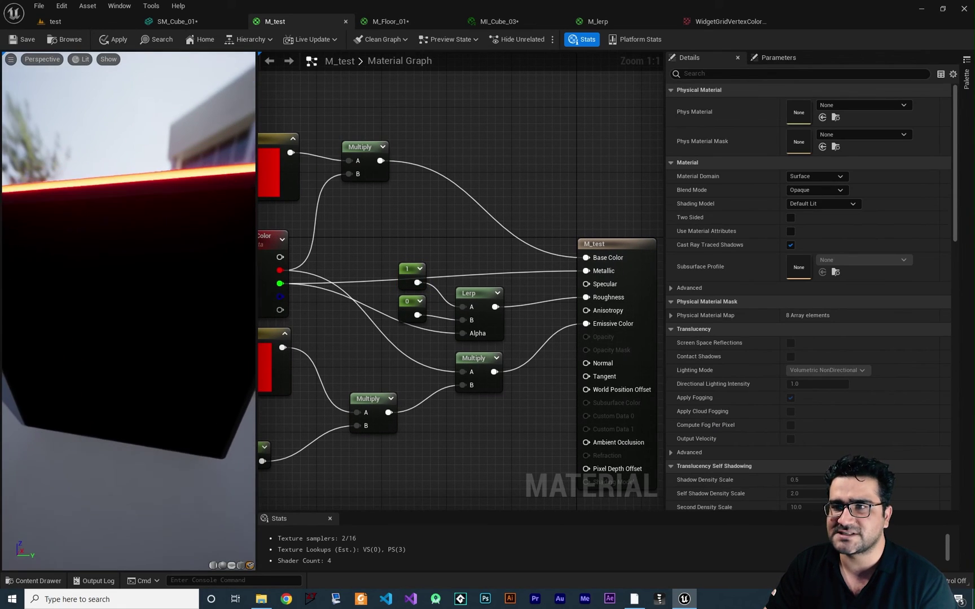
right_click_drag(554, 313, 531, 328)
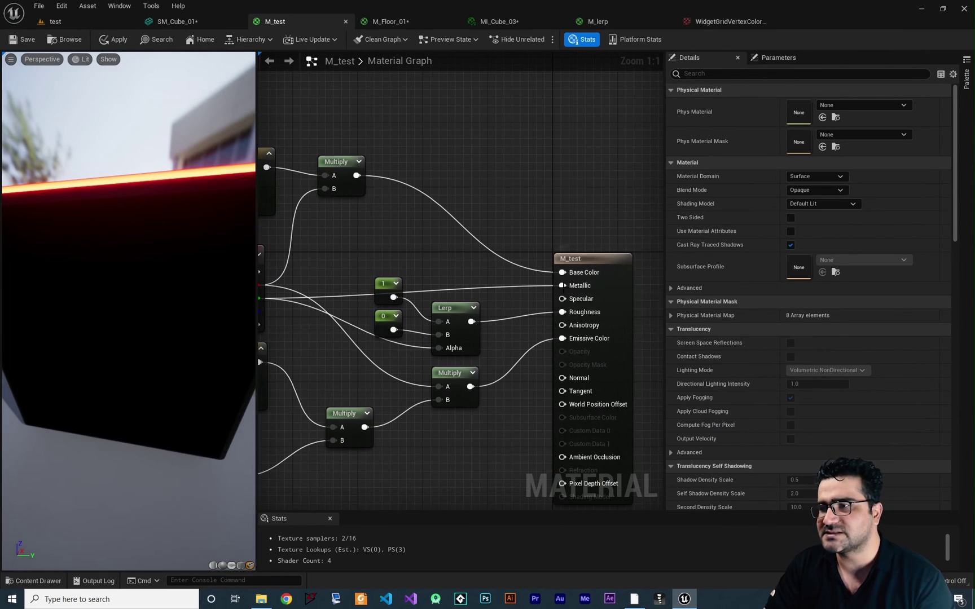
left_click(562, 286, "alt")
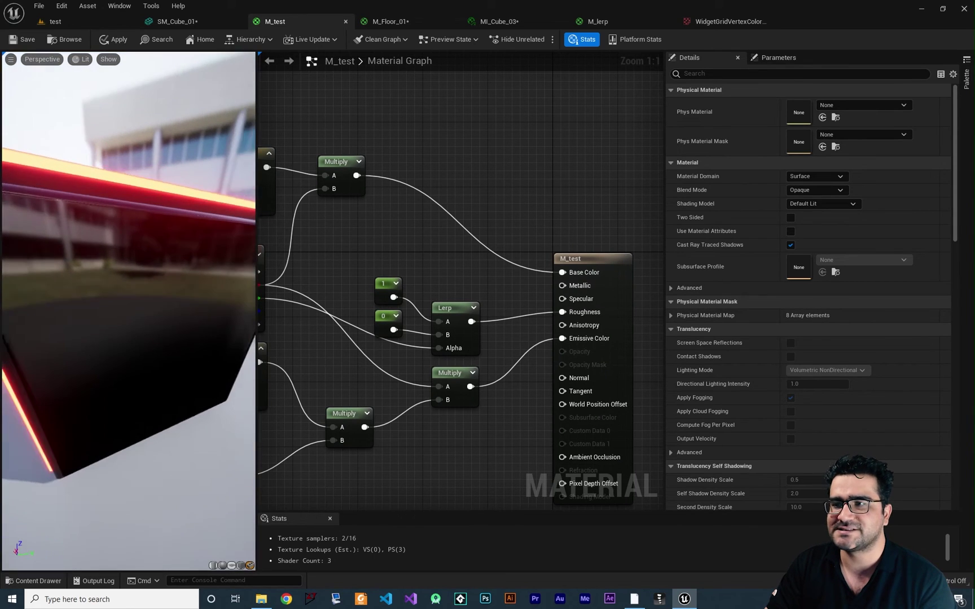
left_click_drag(129, 310, 164, 308)
right_click_drag(129, 310, 130, 243)
left_click_drag(129, 310, 79, 304)
right_click_drag(130, 310, 129, 361)
mouse_move(130, 310)
left_mouse_down()
mouse_move(169, 307)
mouse_move(121, 316)
left_mouse_up()
Move the Lerp node up level with its two constants and check the cube's roughness from another angle.
right_click_drag(335, 273, 390, 263)
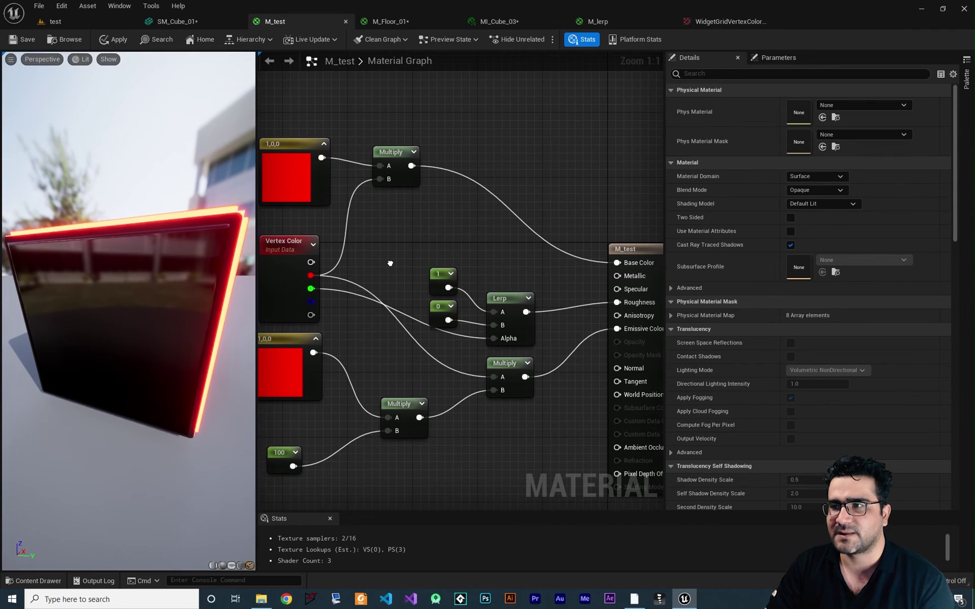
right_click_drag(525, 277, 499, 276)
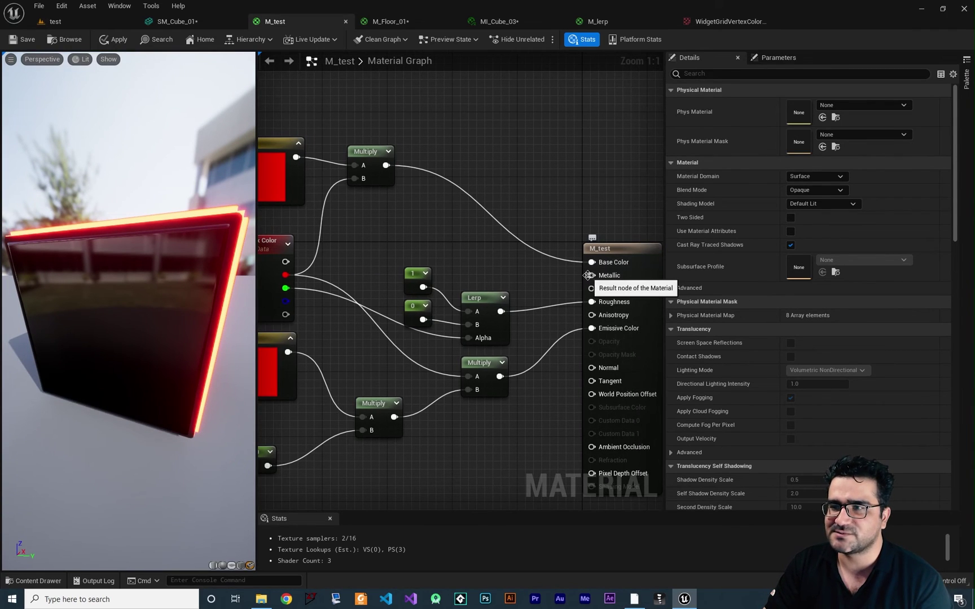
right_click_drag(409, 258, 440, 244)
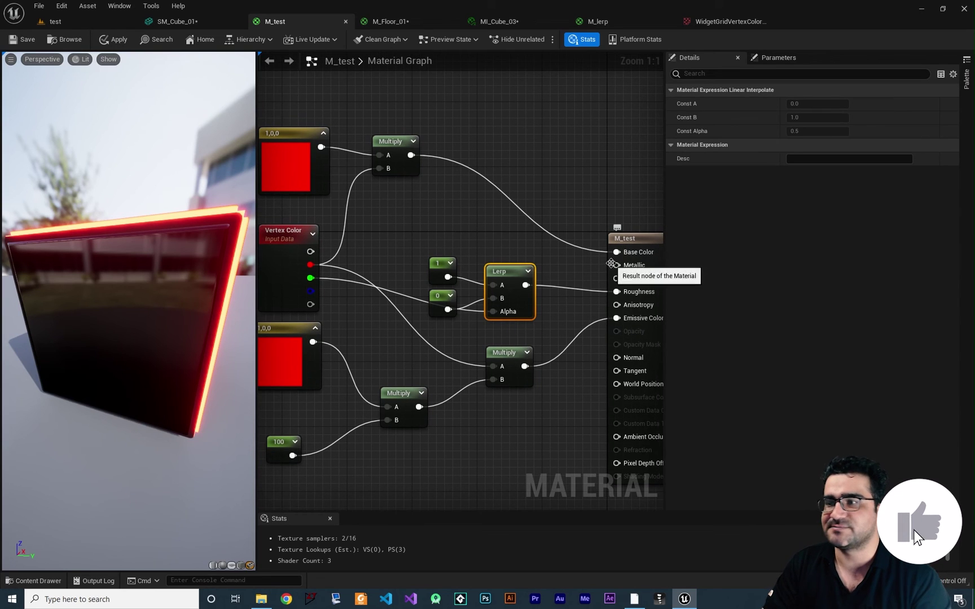
mouse_move(130, 316)
right_mouse_down()
mouse_move(130, 254)
mouse_move(129, 327)
right_mouse_up()
left_click_drag(129, 328, 194, 269)
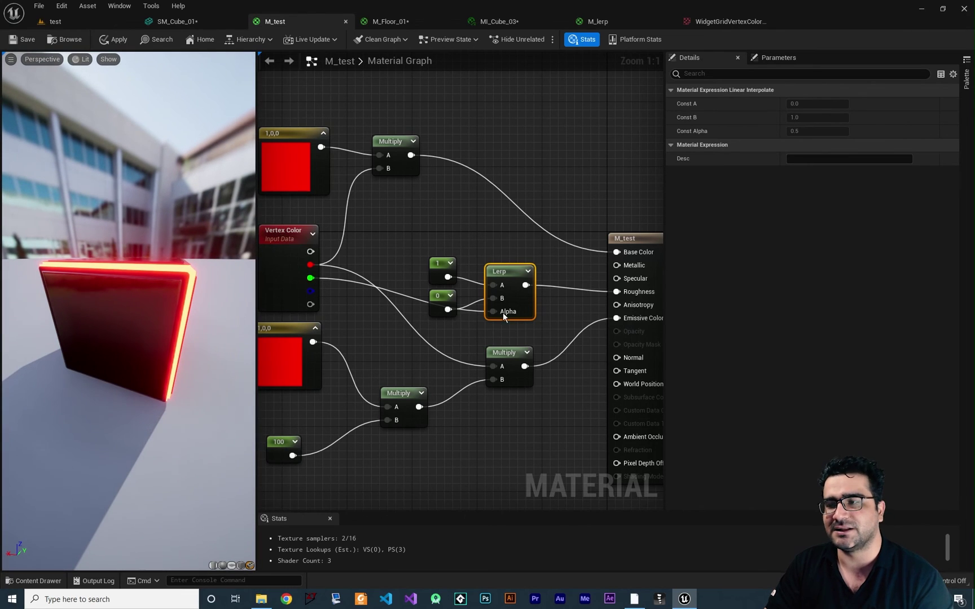
scroll(450, 237, "down", 3)
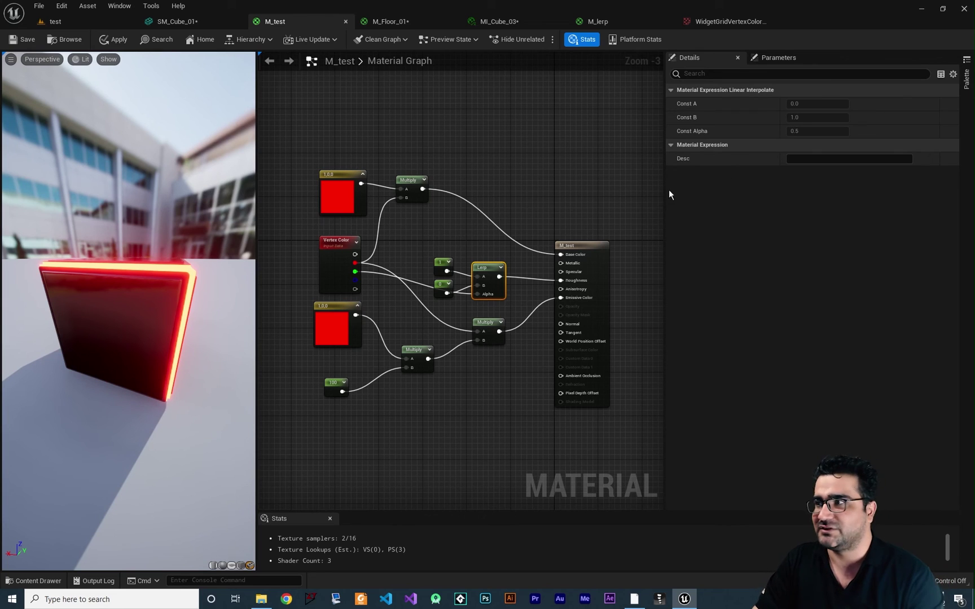
left_click(967, 80)
scroll(884, 160, "down", 10)
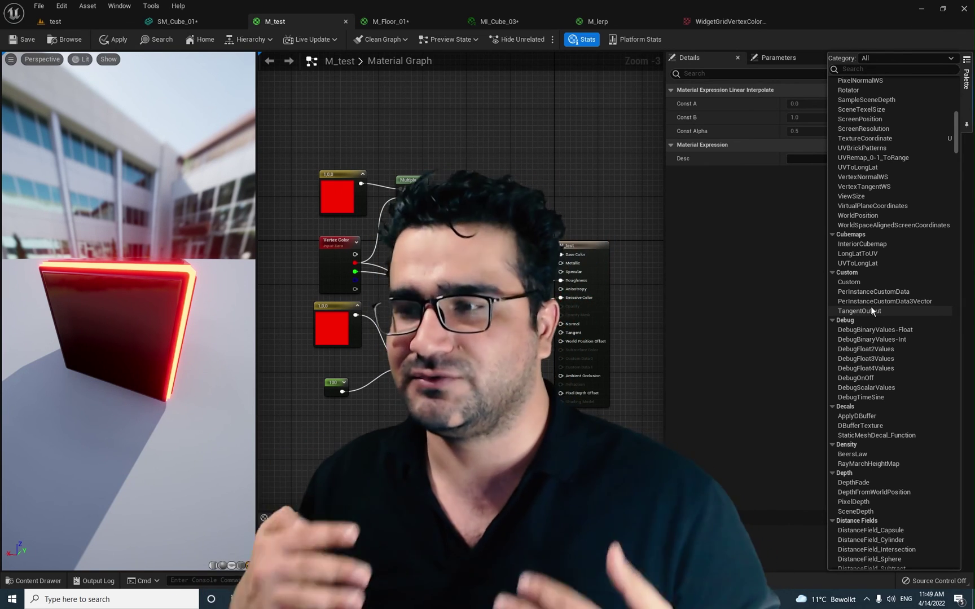
scroll(488, 296, "up", 1)
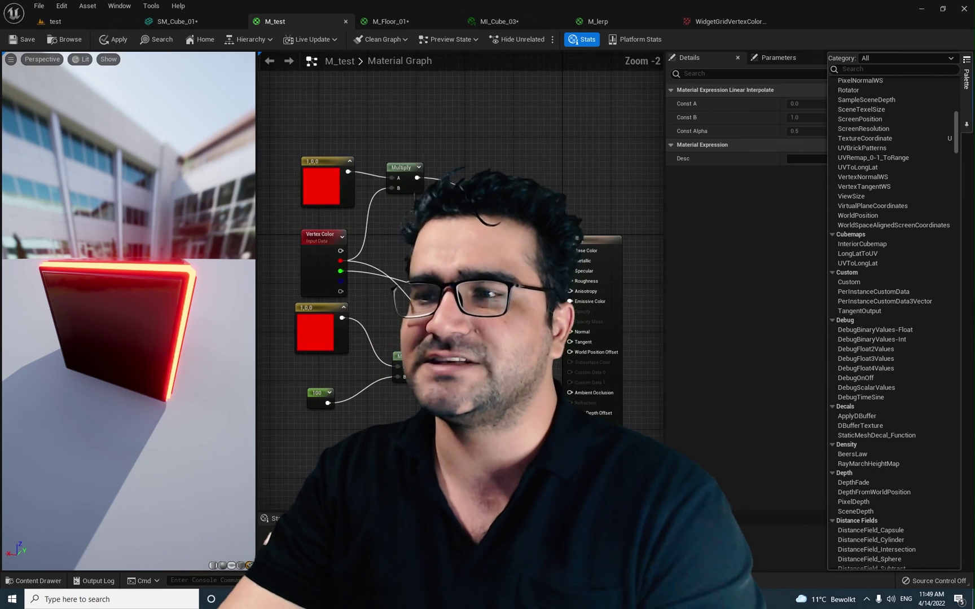
right_click_drag(487, 296, 535, 316)
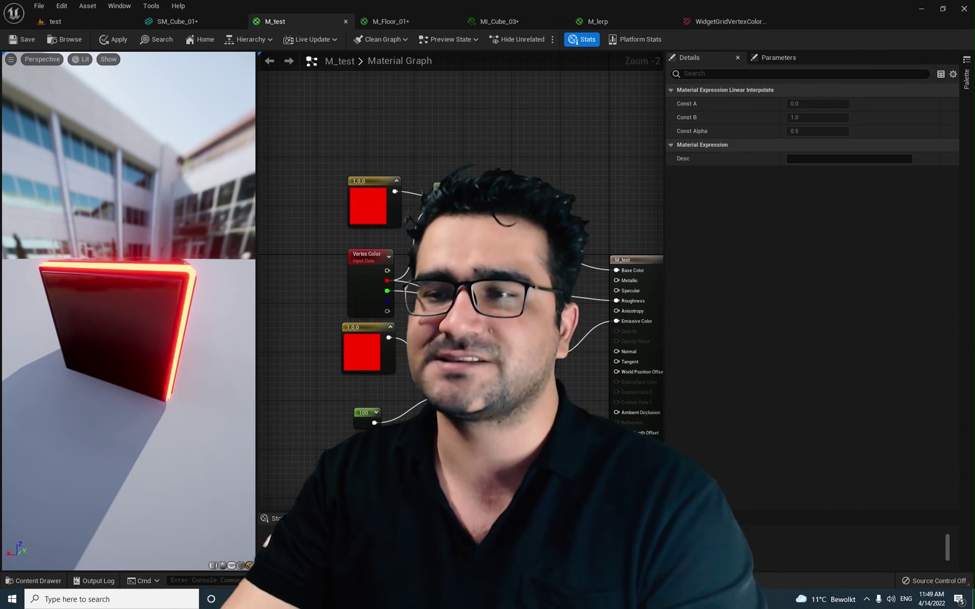